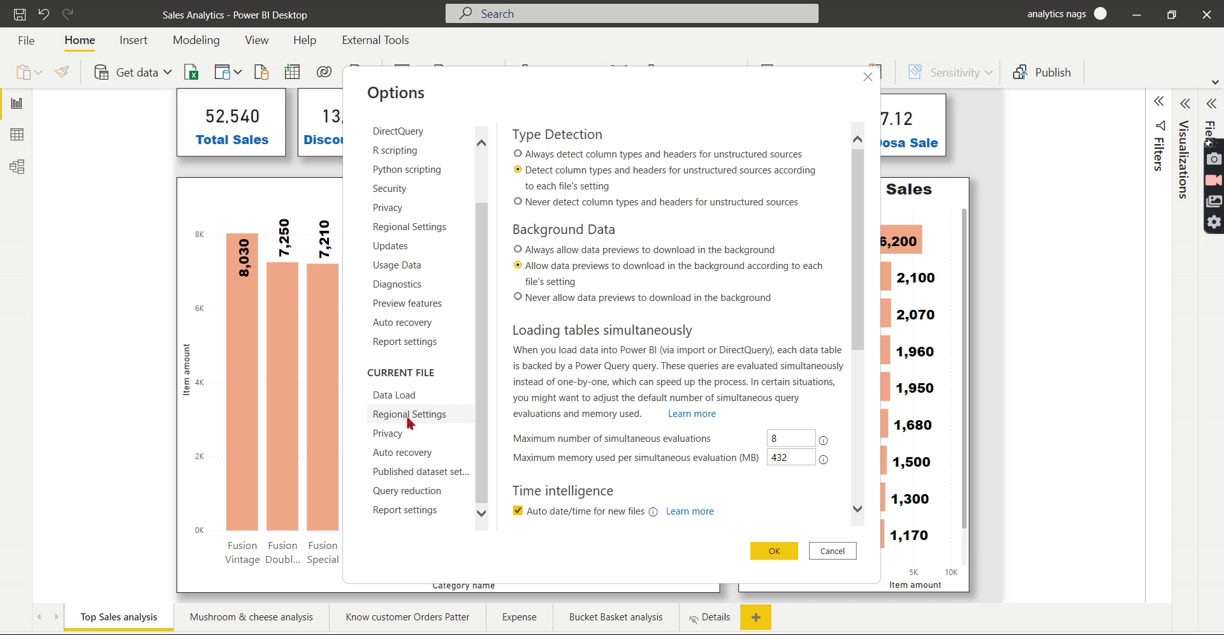
Step: Allow visuals in the Sales Analytics file to use drillthrough targets from other reports in its current-file report settings
click(405, 510)
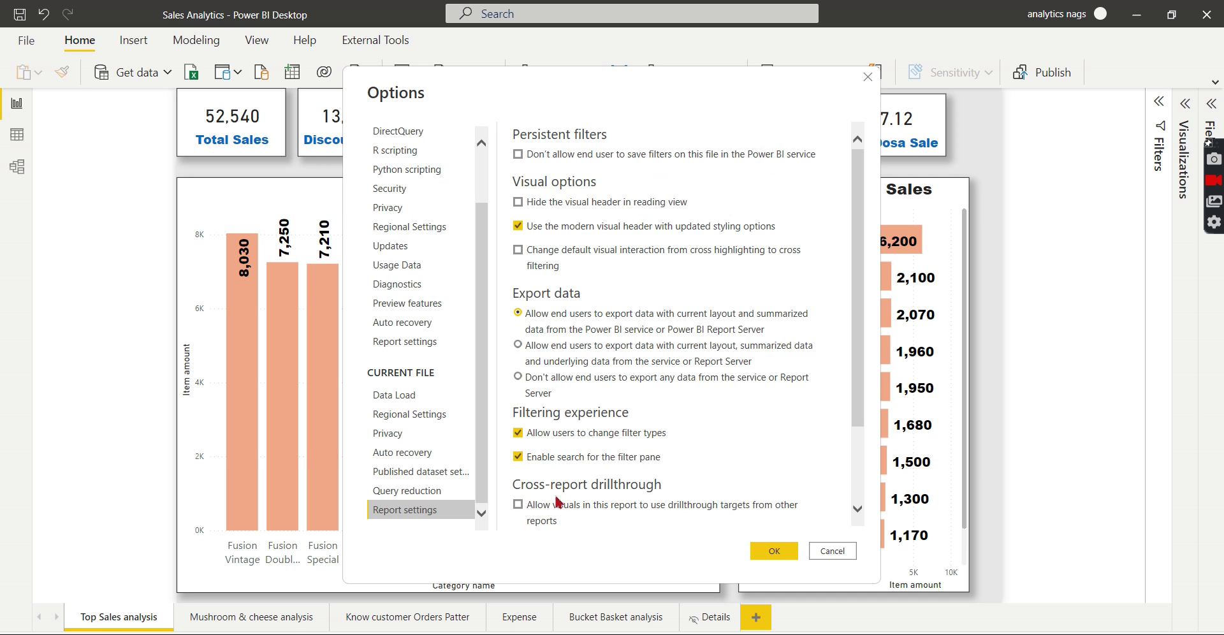
click(518, 505)
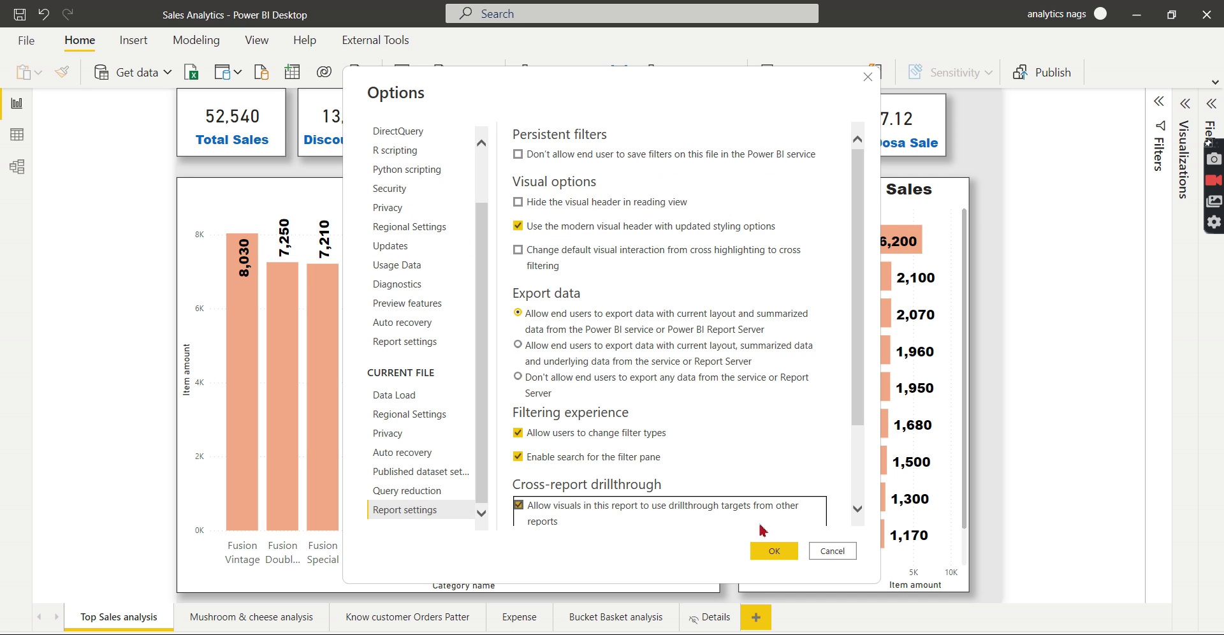
click(779, 552)
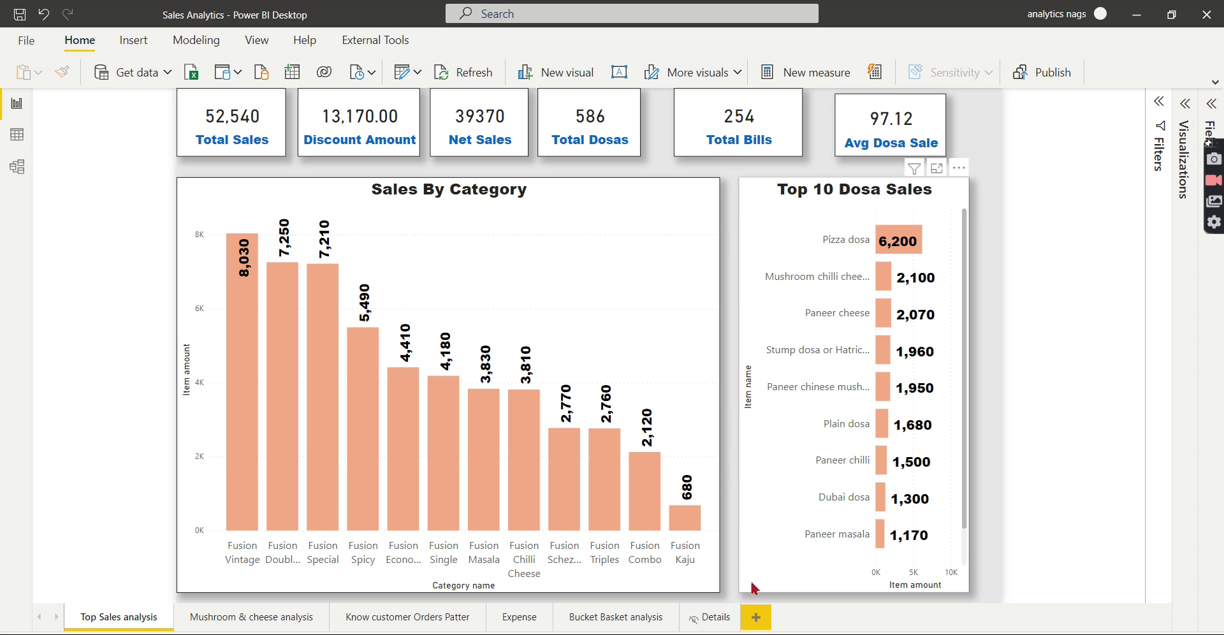
Step: Switch to the Sales Analytics Detail report and allow its visuals to use drillthrough targets from other reports in its current-file report settings
mouse_move(778, 633)
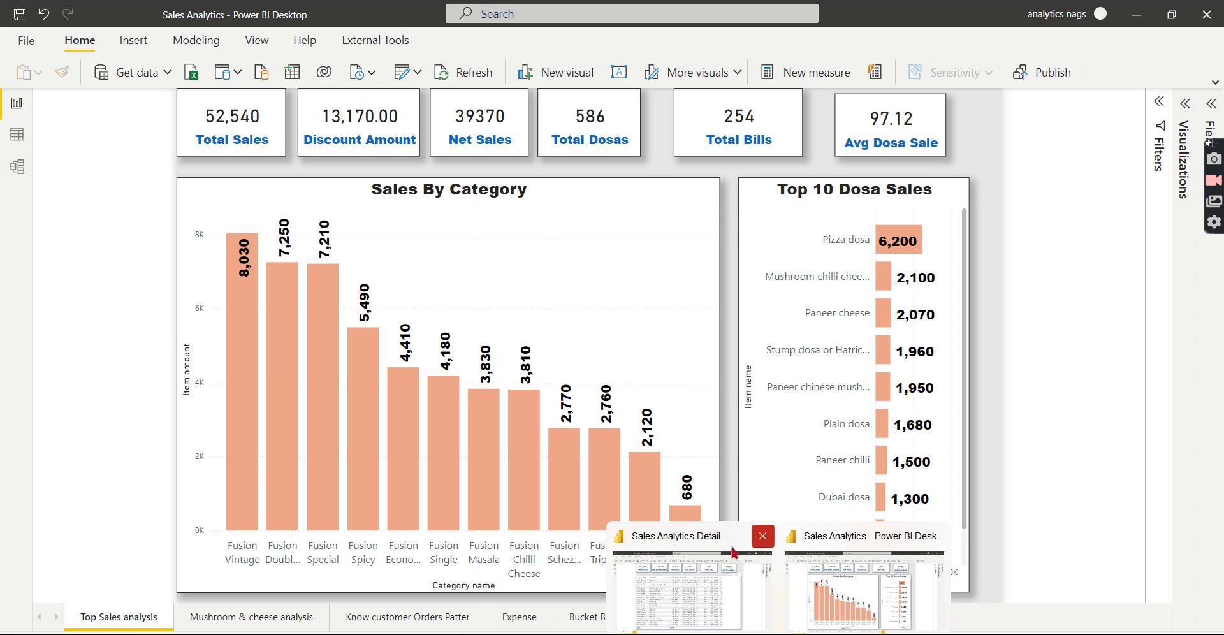
click(705, 547)
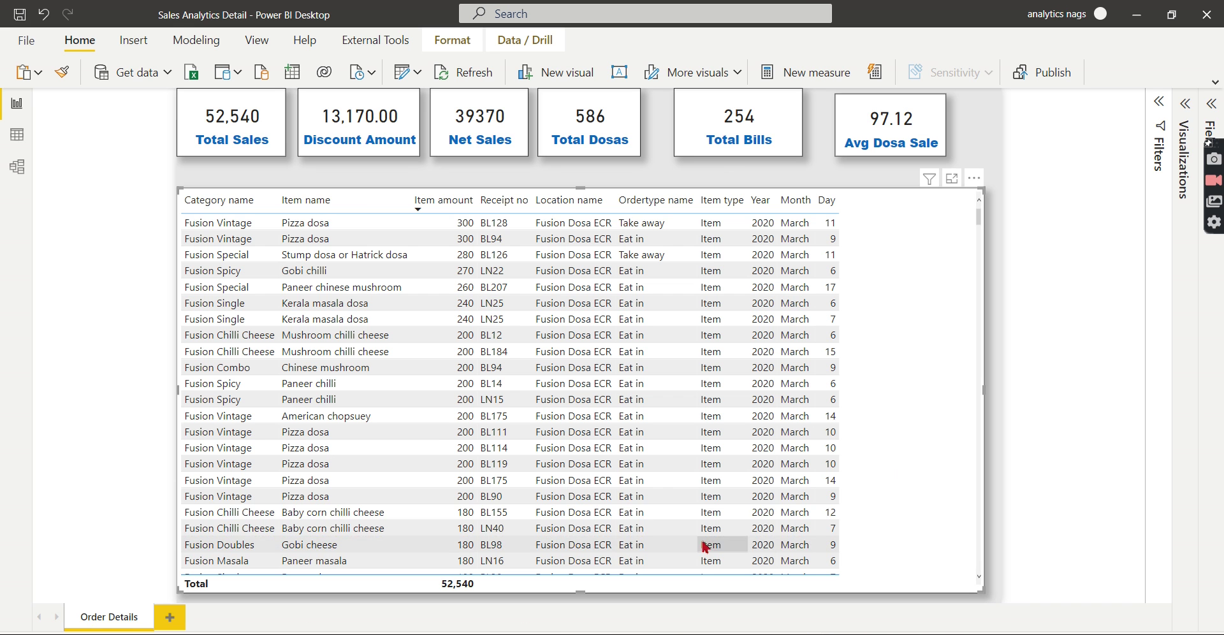
click(26, 40)
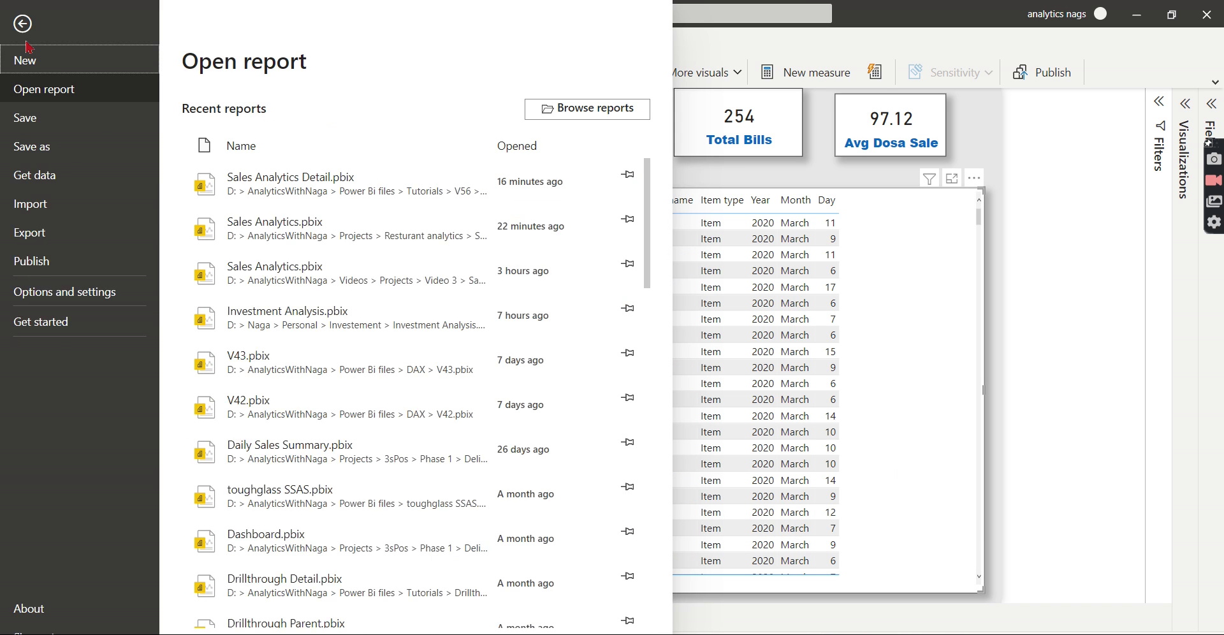
click(67, 291)
click(240, 113)
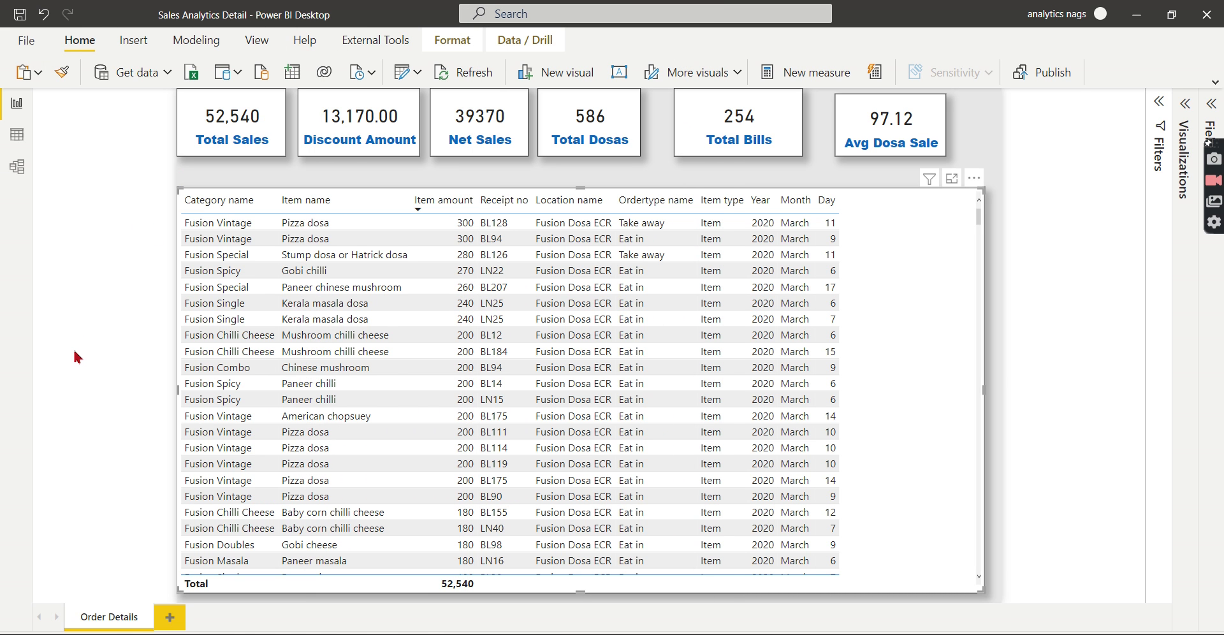
scroll(421, 421, down, 3)
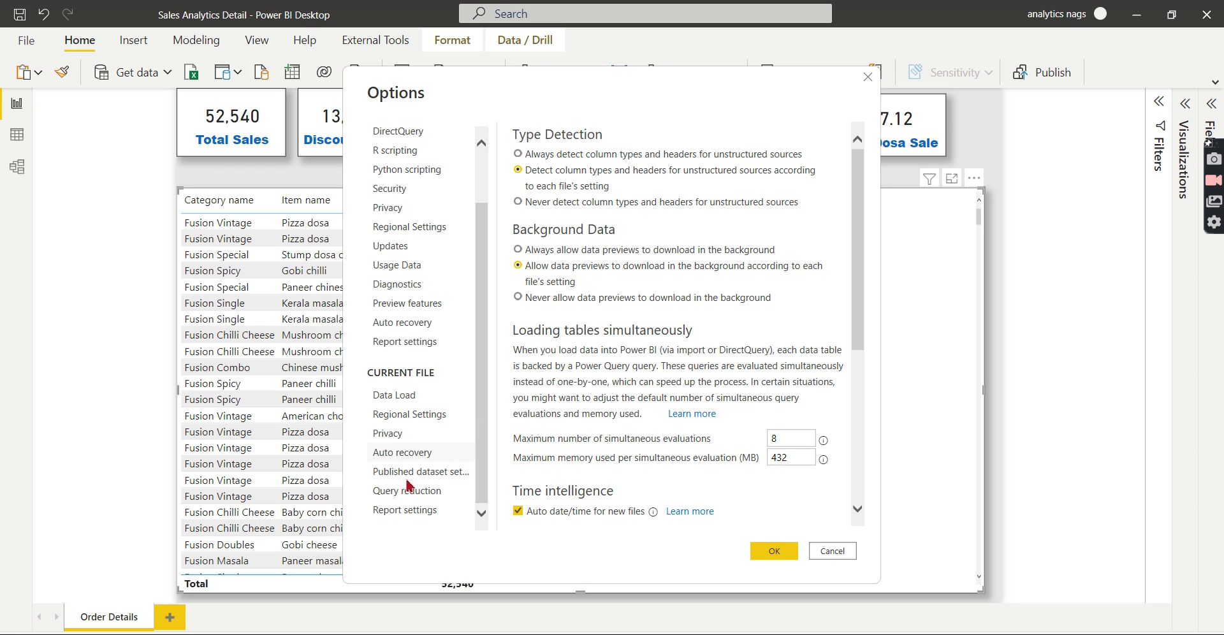
click(406, 510)
click(518, 504)
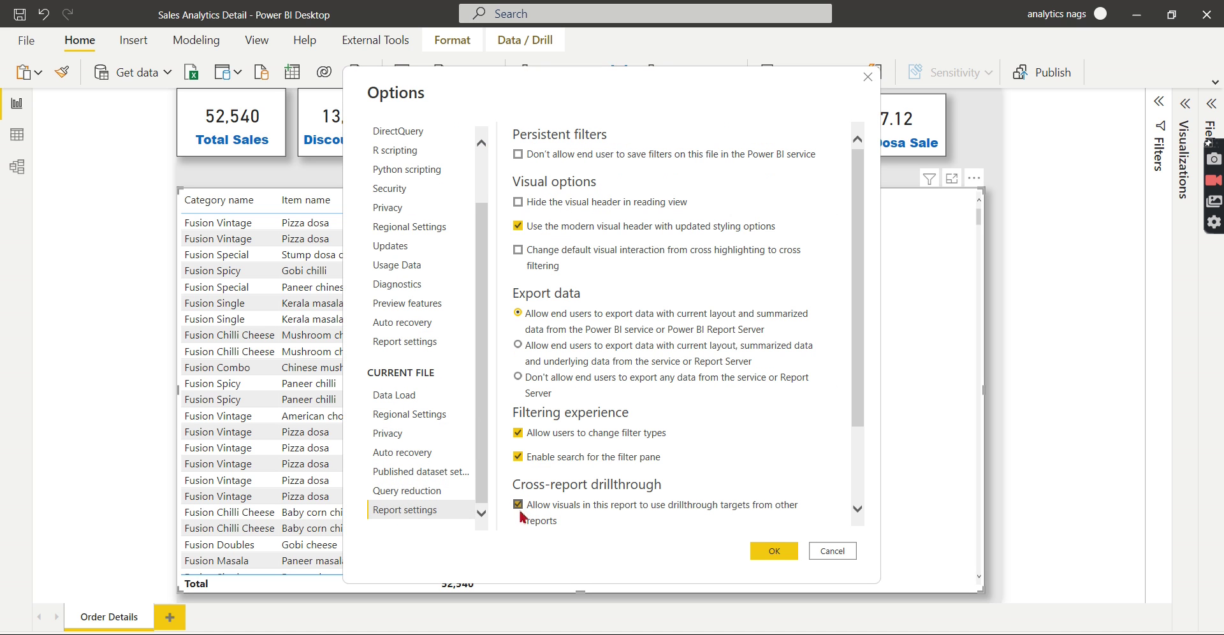
click(774, 551)
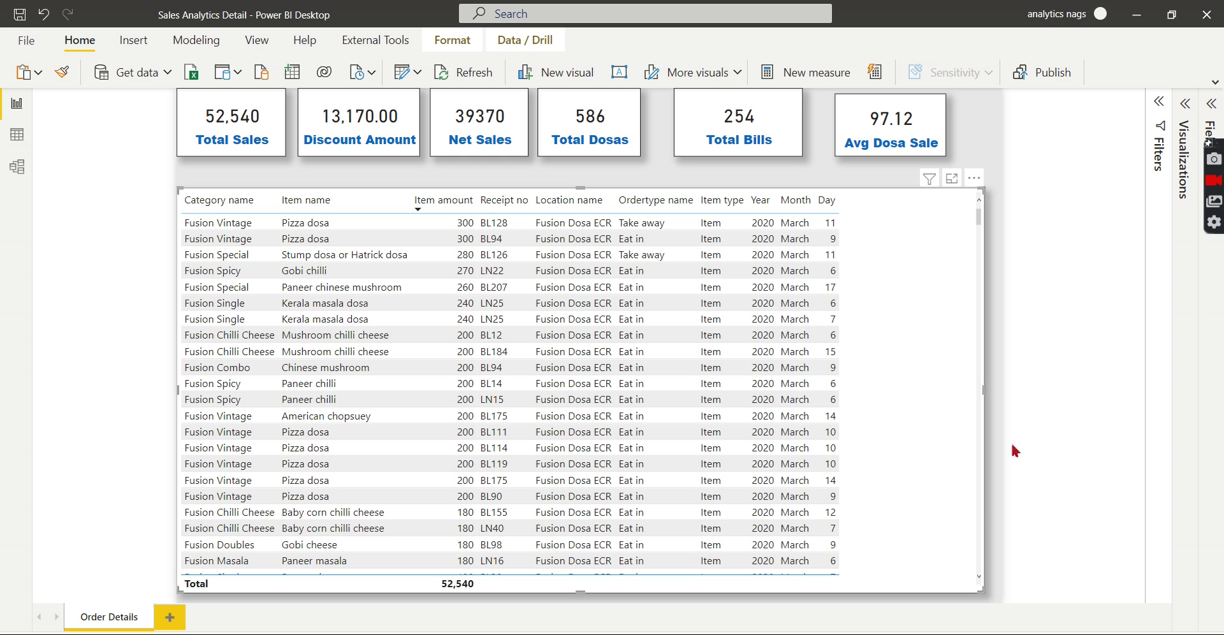
Step: Turn on Cross-report drill through for the Order Details page
click(998, 124)
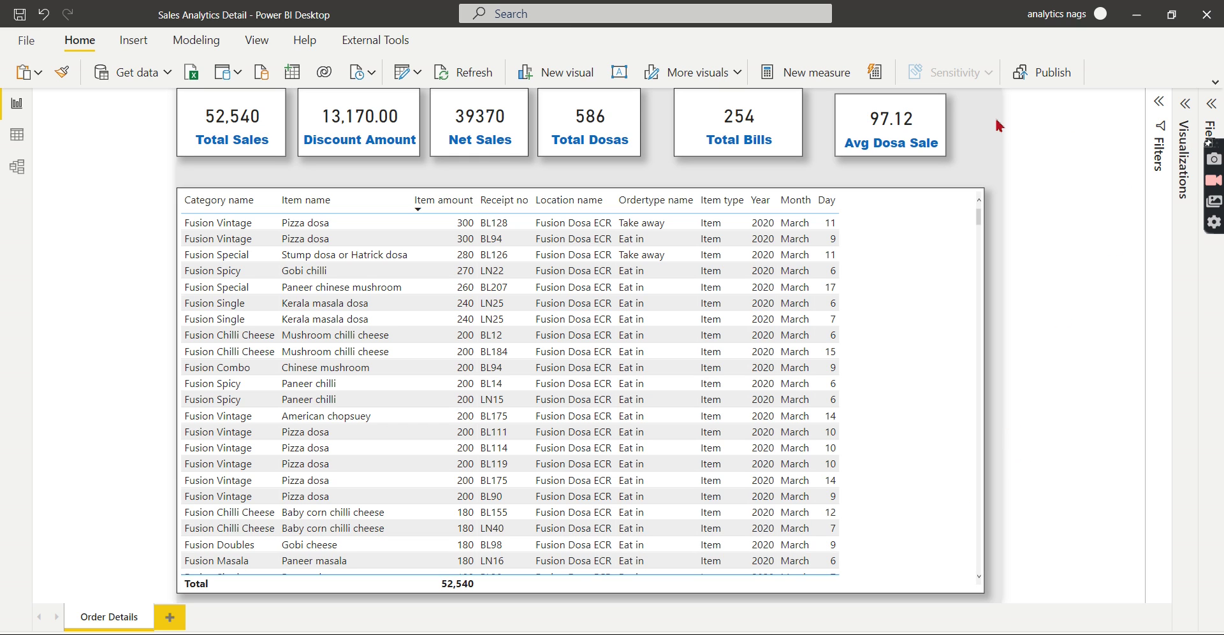
click(1184, 109)
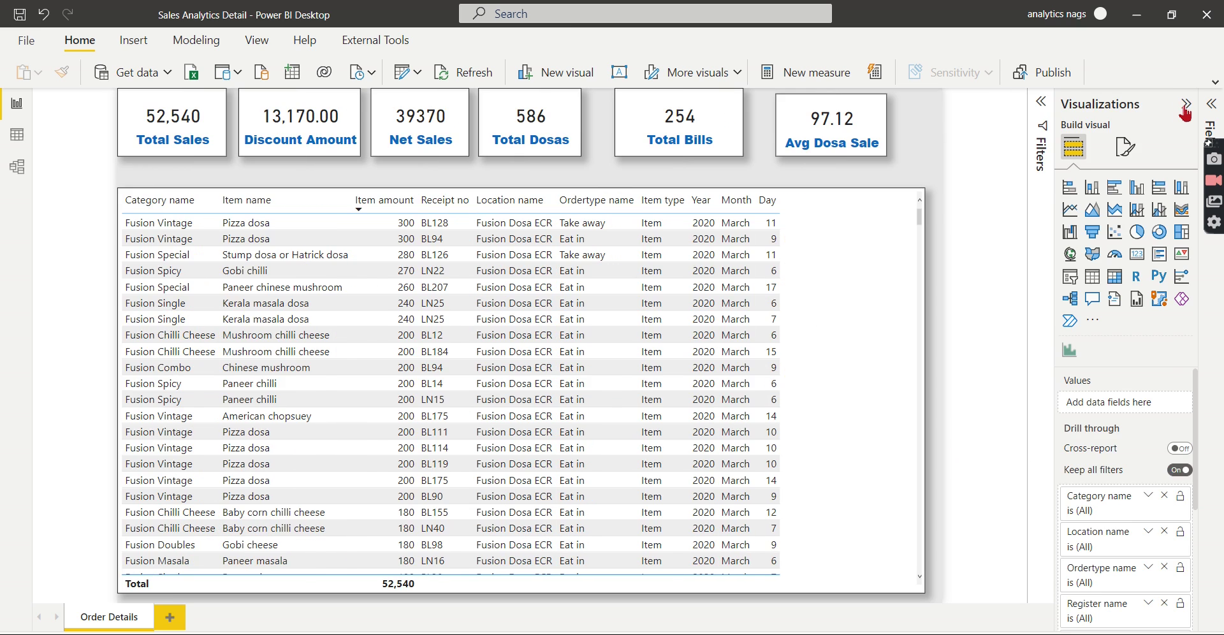
scroll(1114, 503, down, 3)
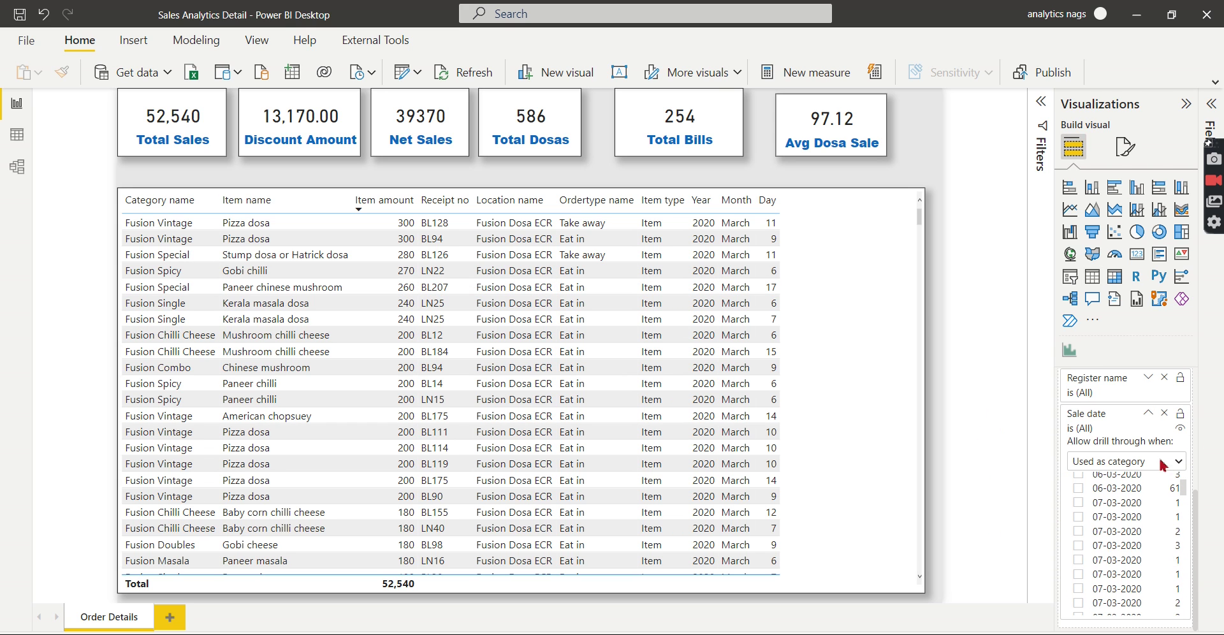
click(1148, 413)
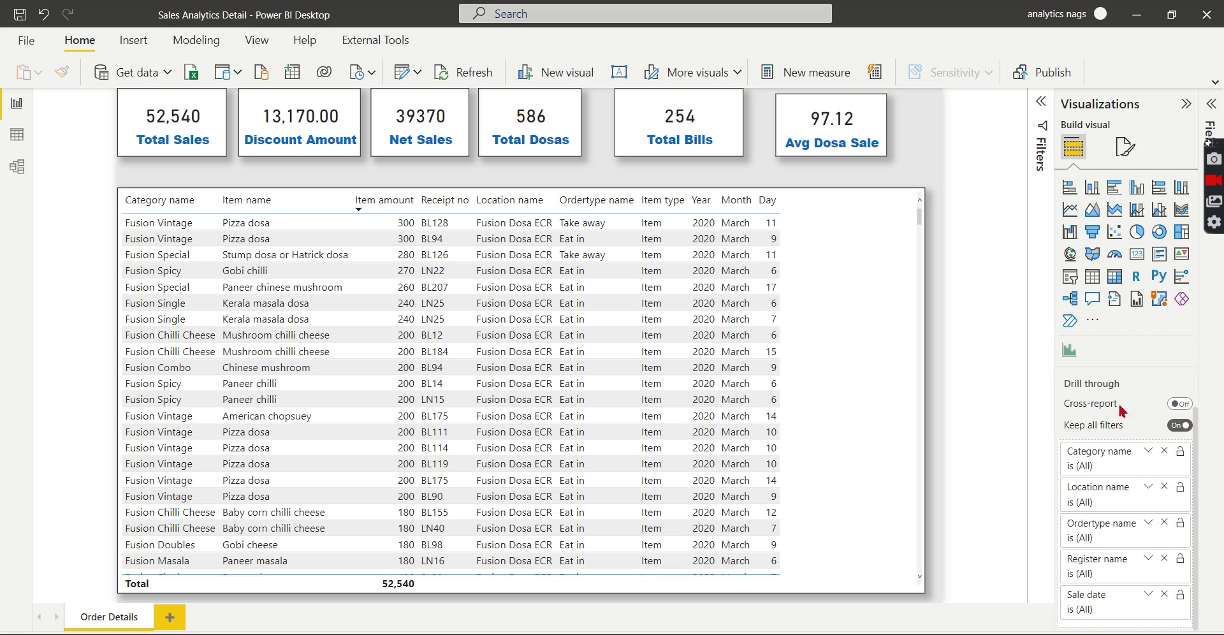
click(1181, 405)
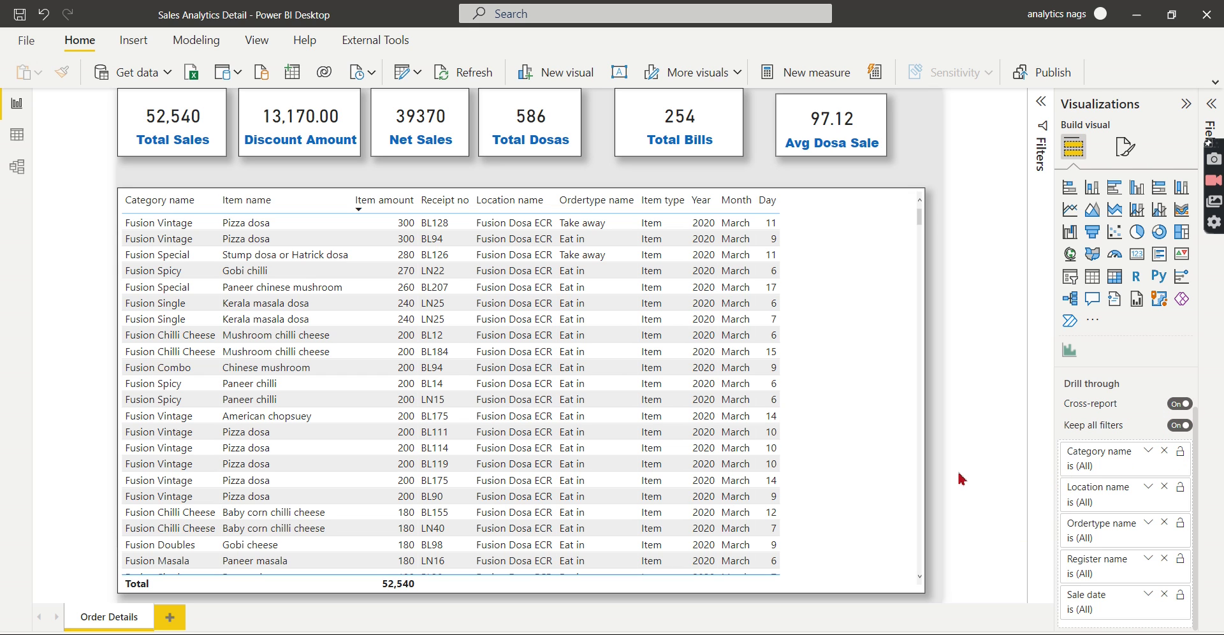
Step: Review the Pre-Requisite slide in PowerPoint, and show the list of tables in the Sales Analytics Detail report
key(alt+Tab)
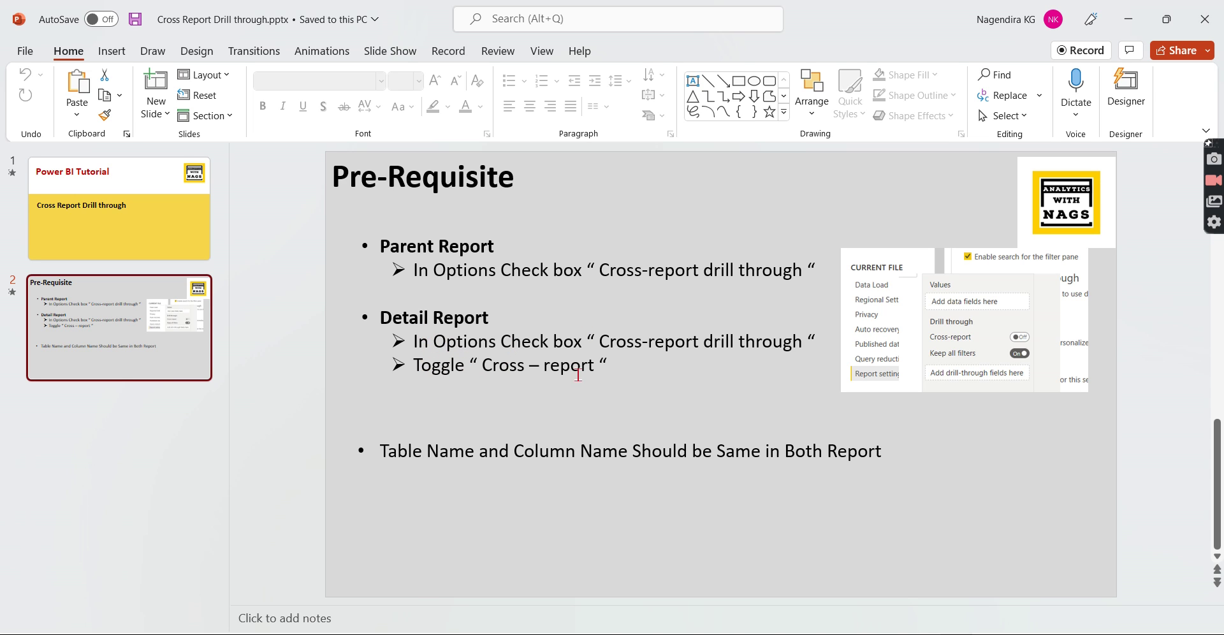
click(1129, 20)
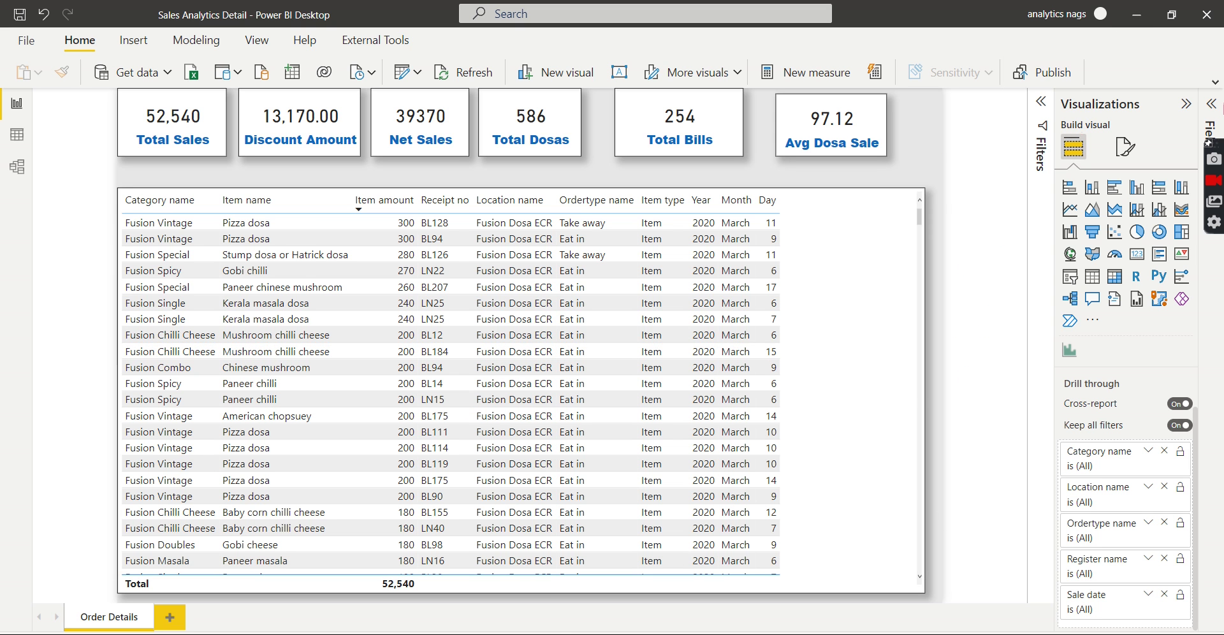
click(1212, 103)
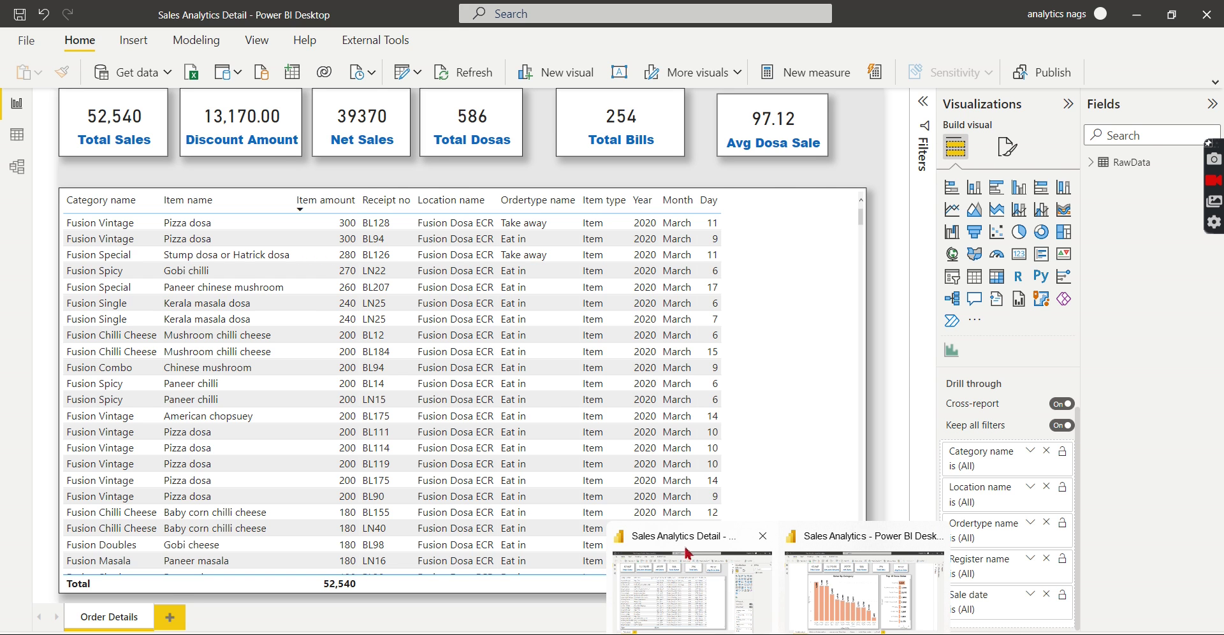
Step: Switch to the Sales Analytics report and check which table feeds the Sales By Category and Top 10 Dosa Sales charts
click(867, 534)
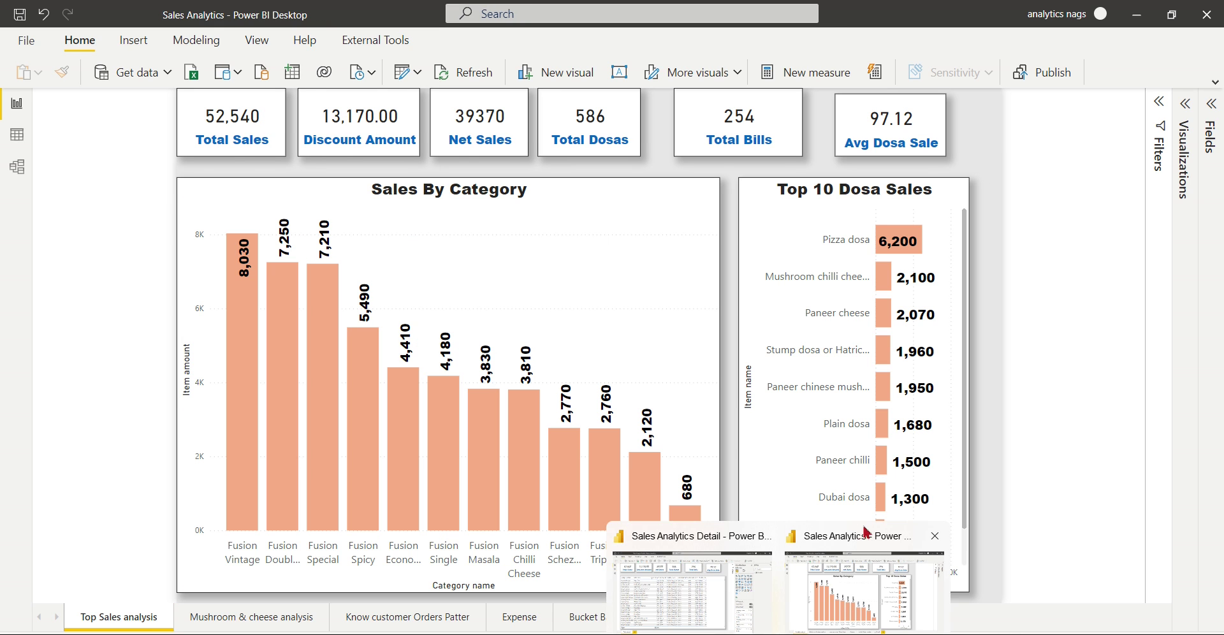
click(1212, 103)
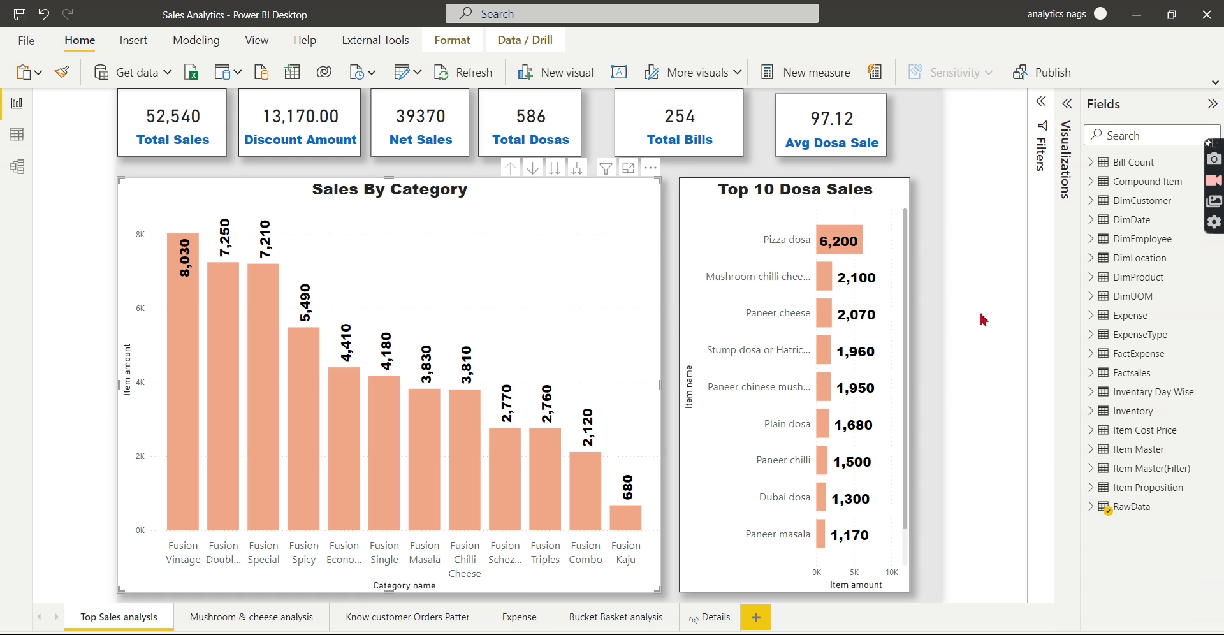
click(759, 209)
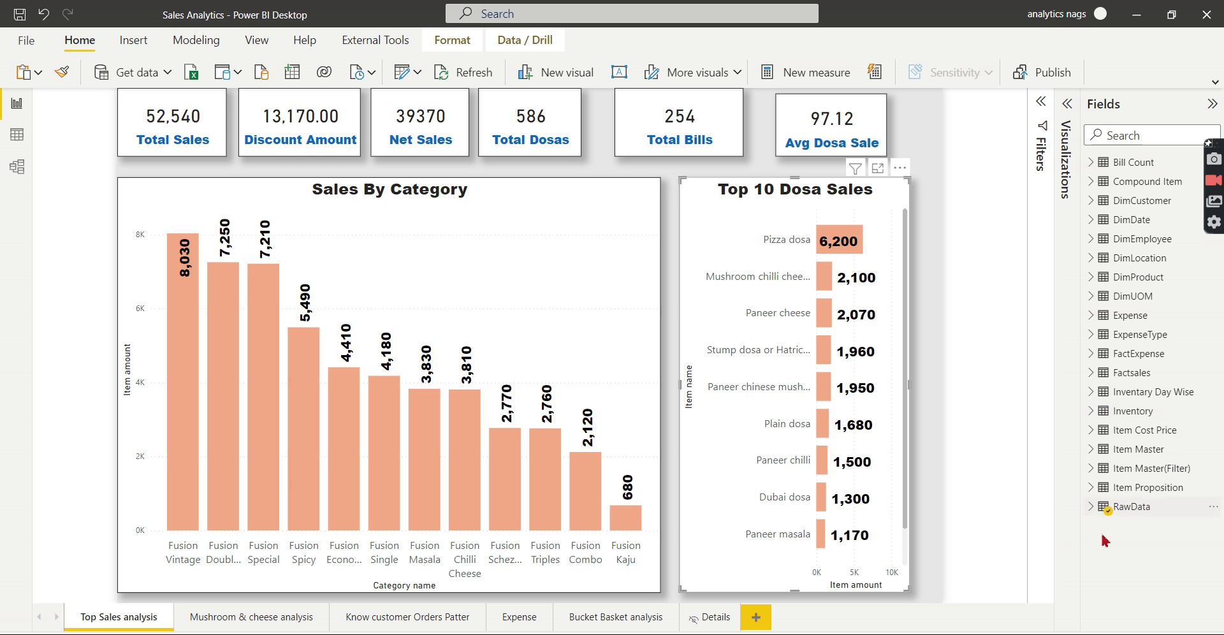
click(932, 479)
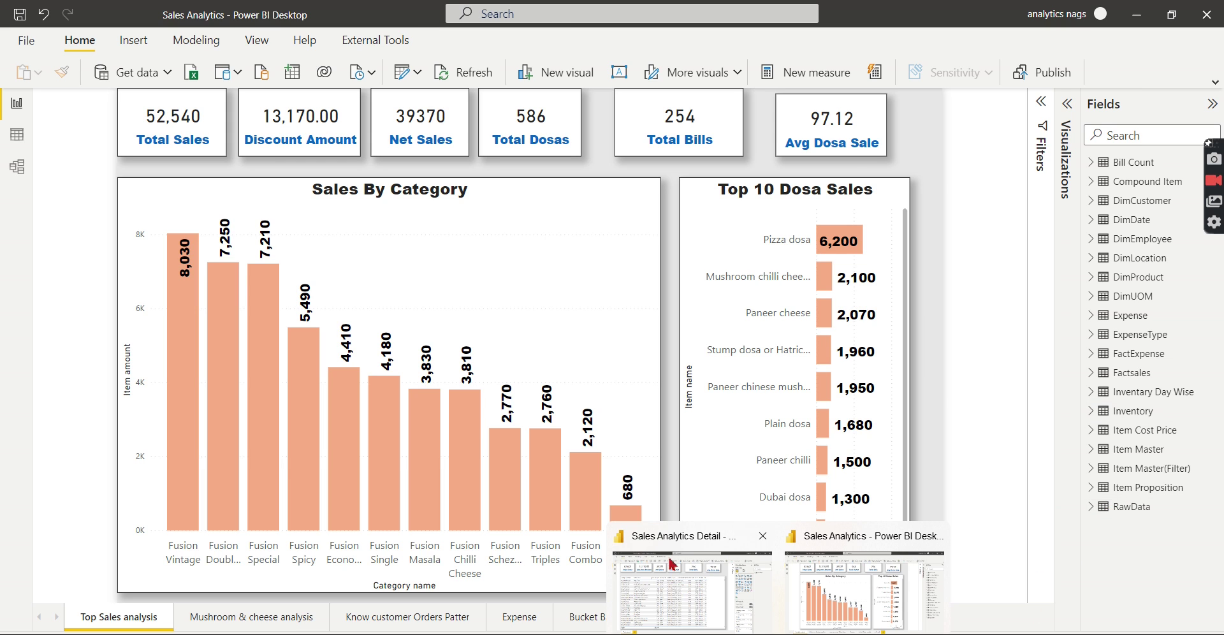
Step: Compare the drill-through fields of the Detail report with the RawData columns behind the Sales By Category chart in Sales Analytics
click(673, 563)
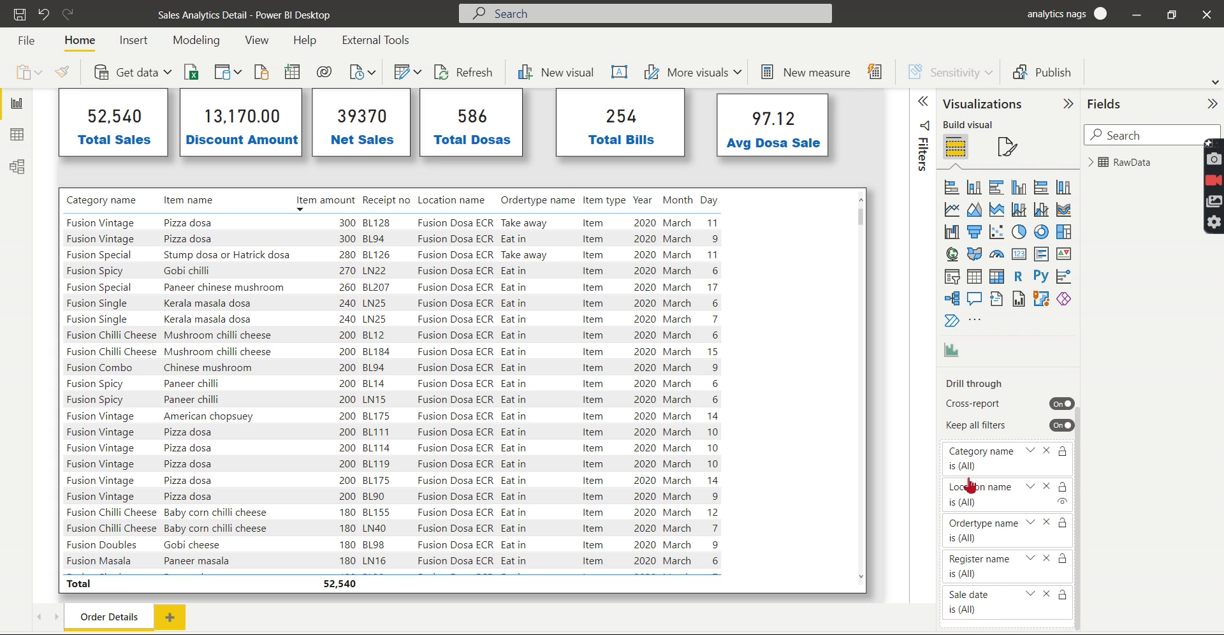
mouse_move(779, 634)
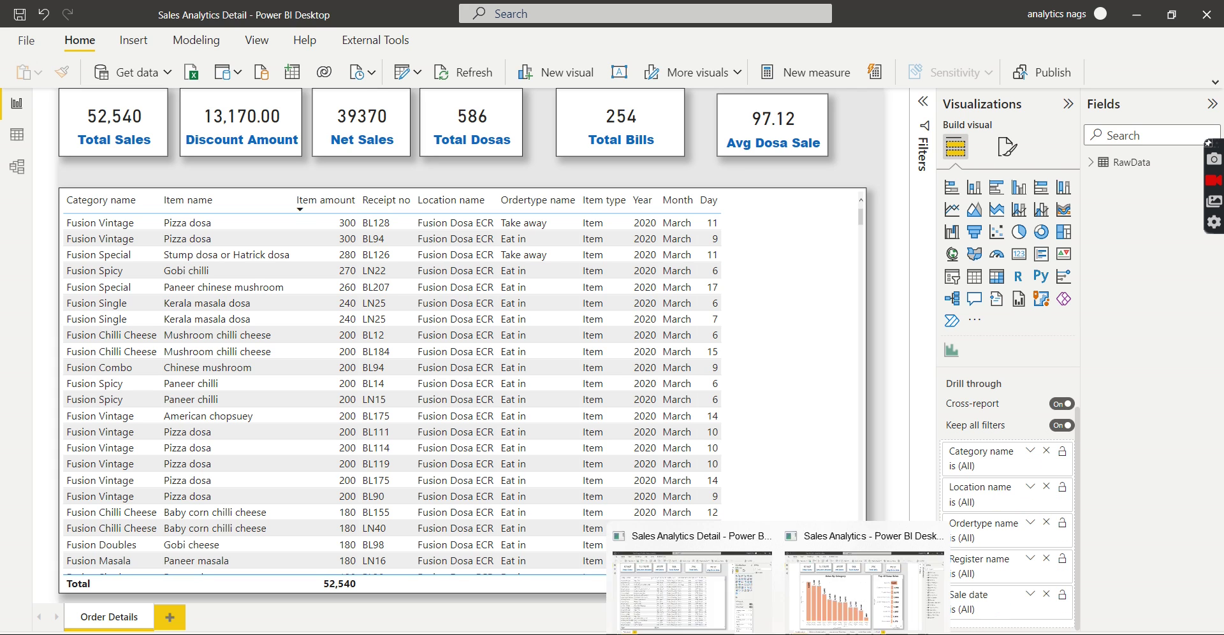
click(863, 593)
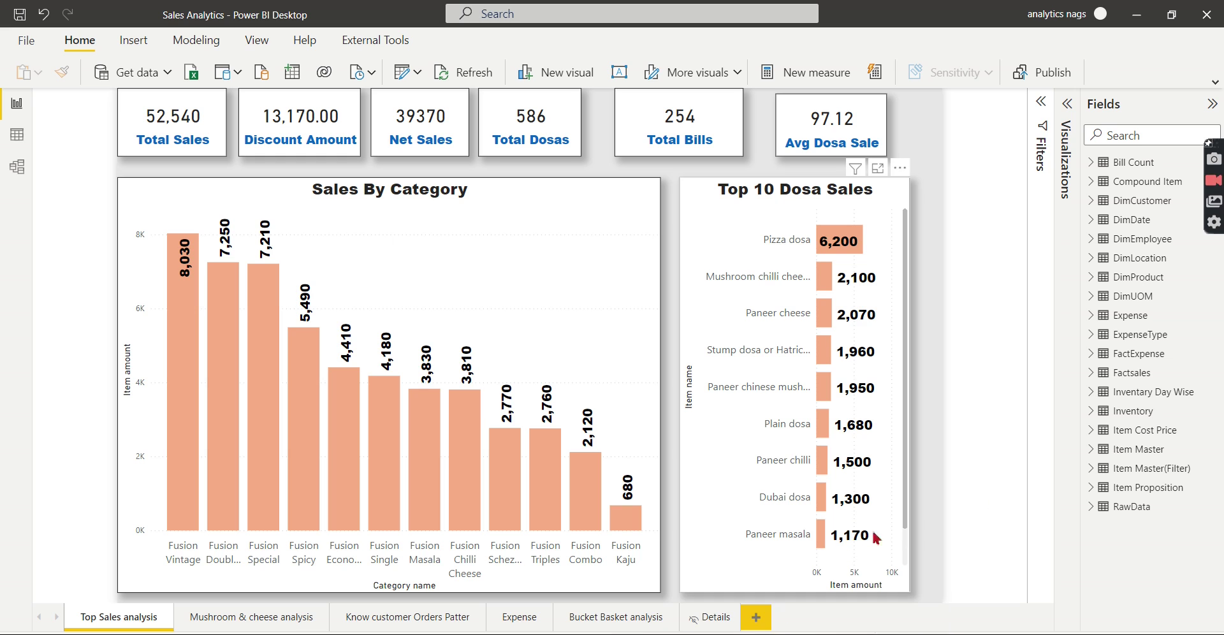
click(568, 186)
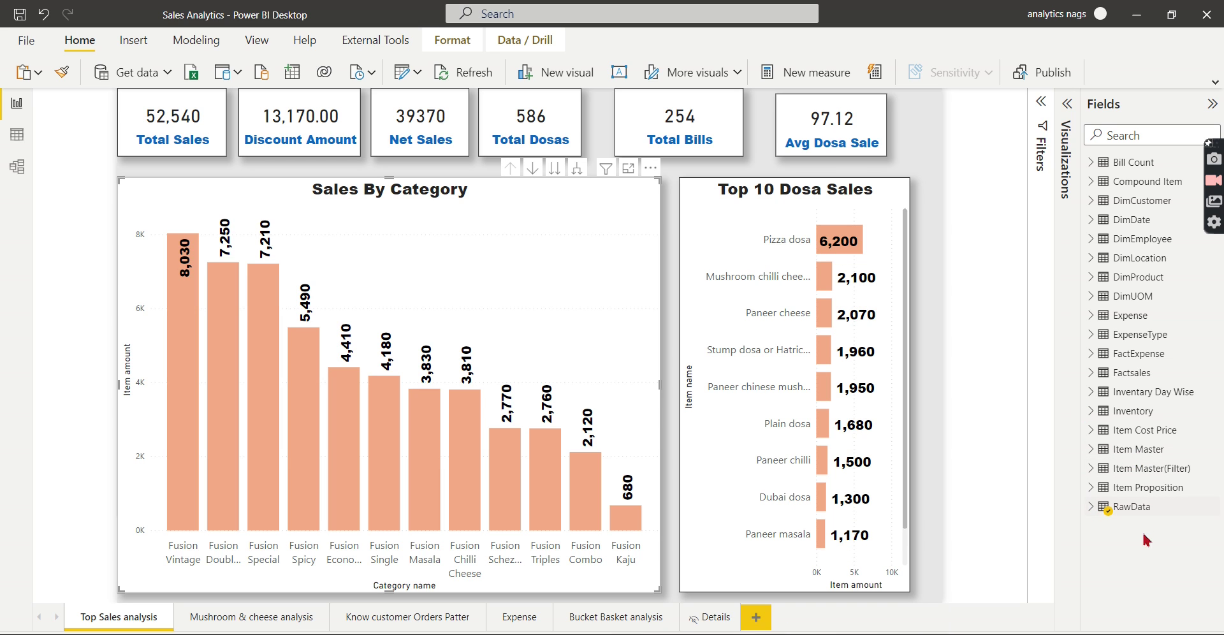
click(1092, 508)
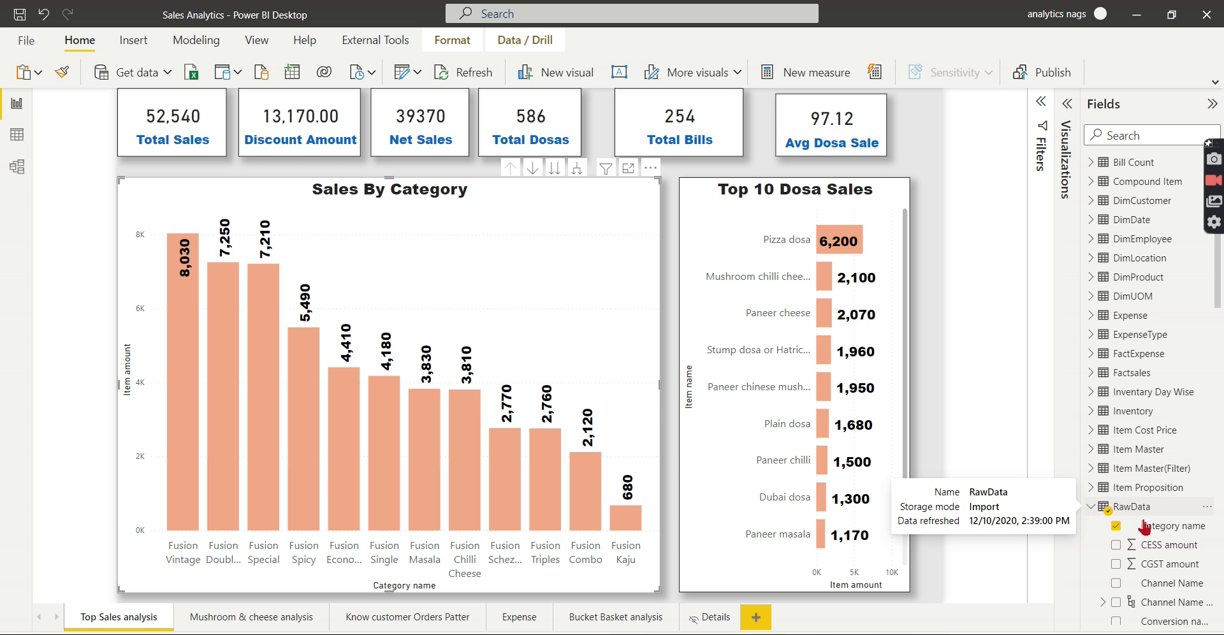
scroll(1170, 556, down, 5)
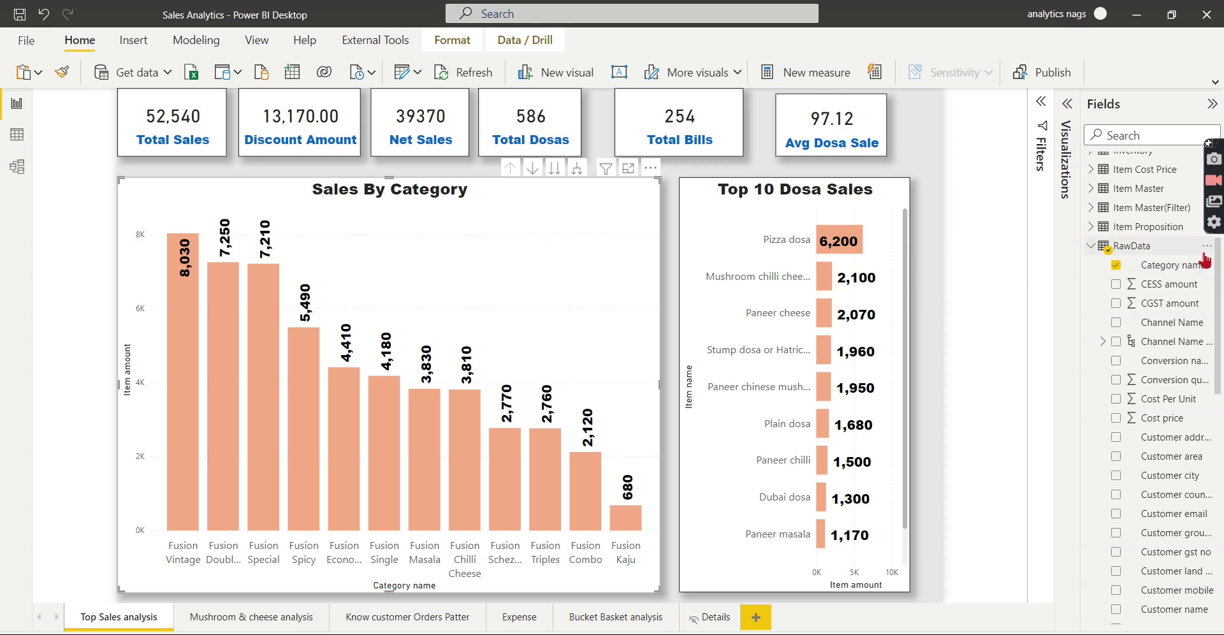
click(947, 271)
Step: Save the Sales Analytics report and publish it to the AwnDemo workspace, replacing the existing dataset
key(alt+F4)
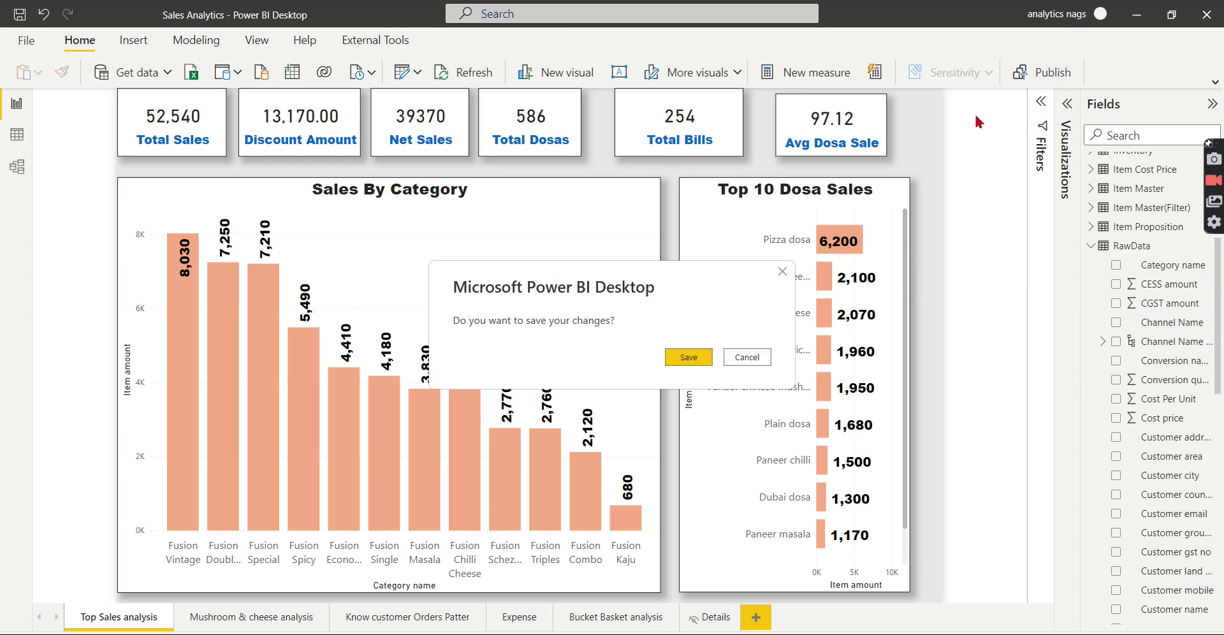
click(701, 361)
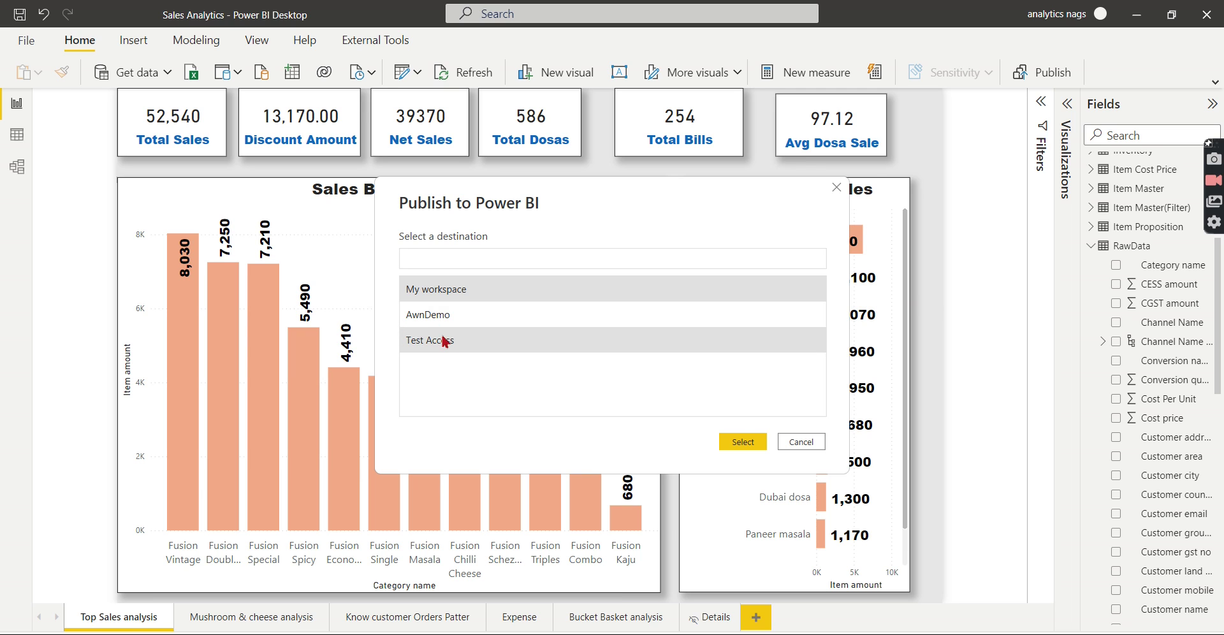
click(447, 315)
click(740, 442)
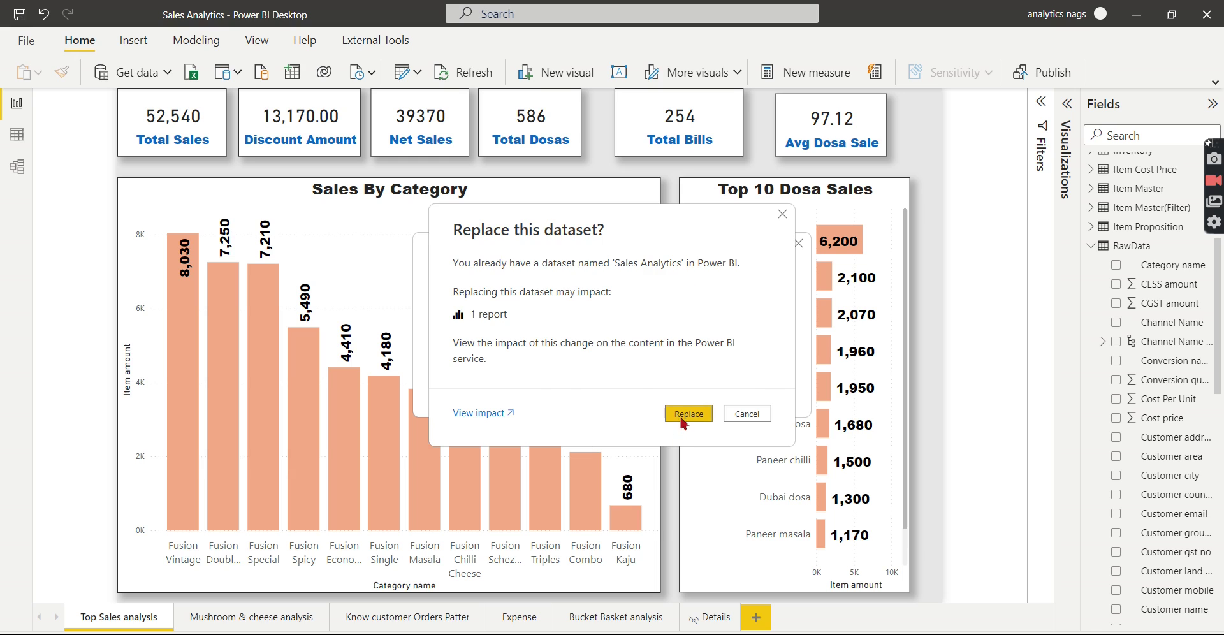
key(Return)
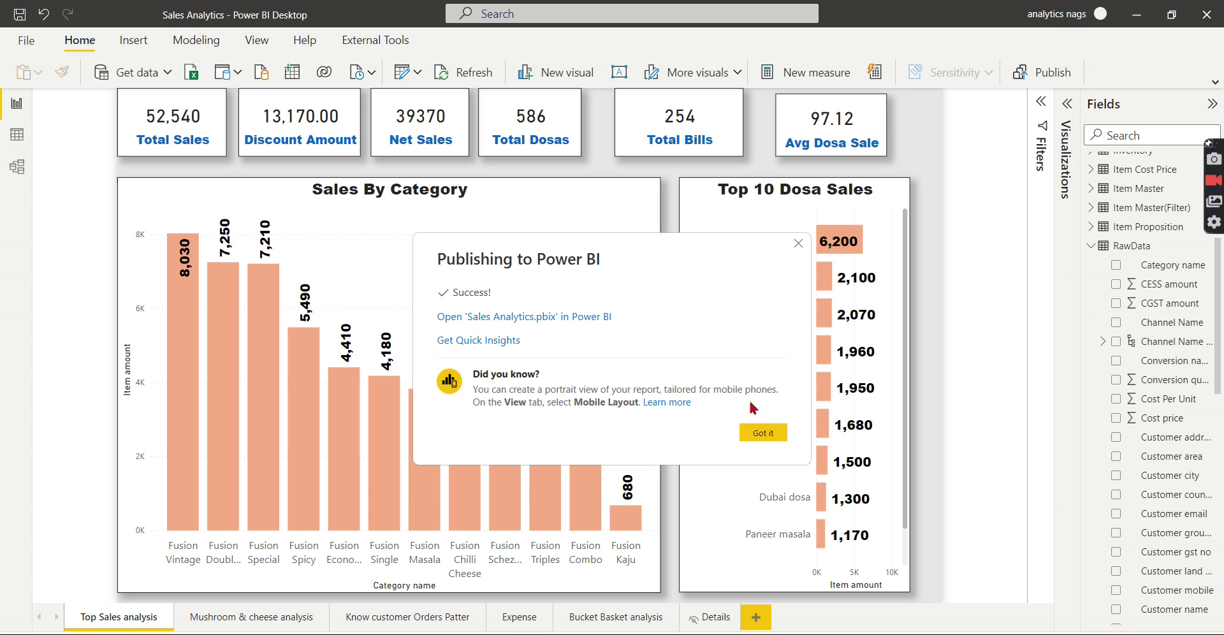
click(765, 435)
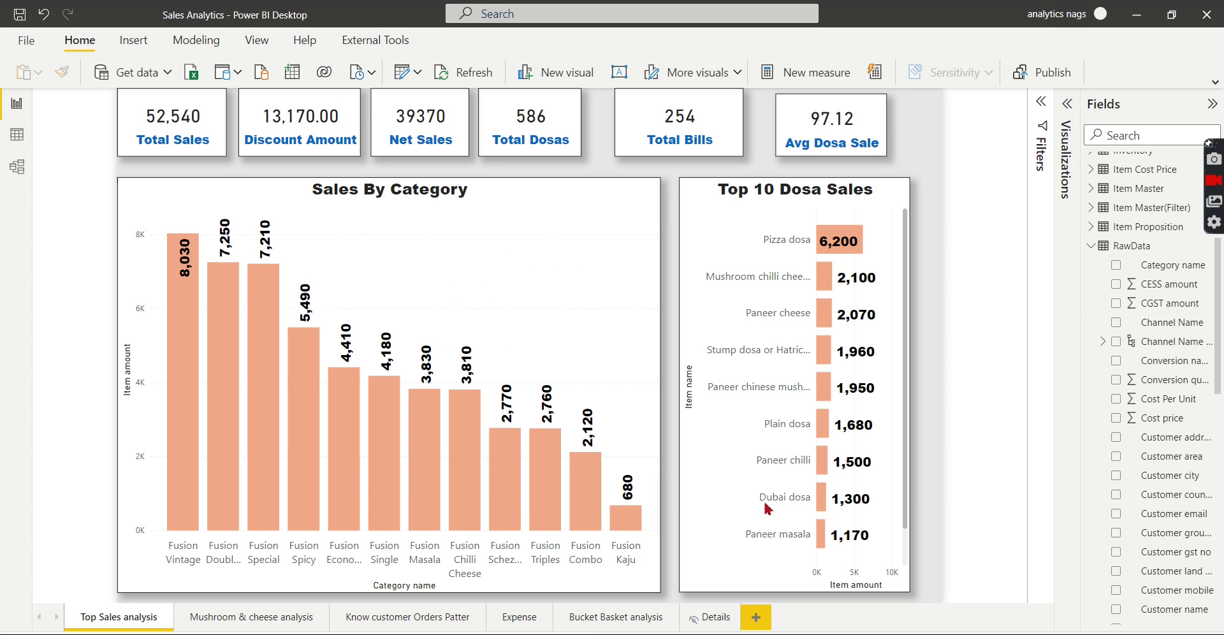
Step: Switch to the Sales Analytics Detail report, save it and publish it to the AwnDemo workspace, replacing the existing dataset
mouse_move(771, 631)
click(733, 561)
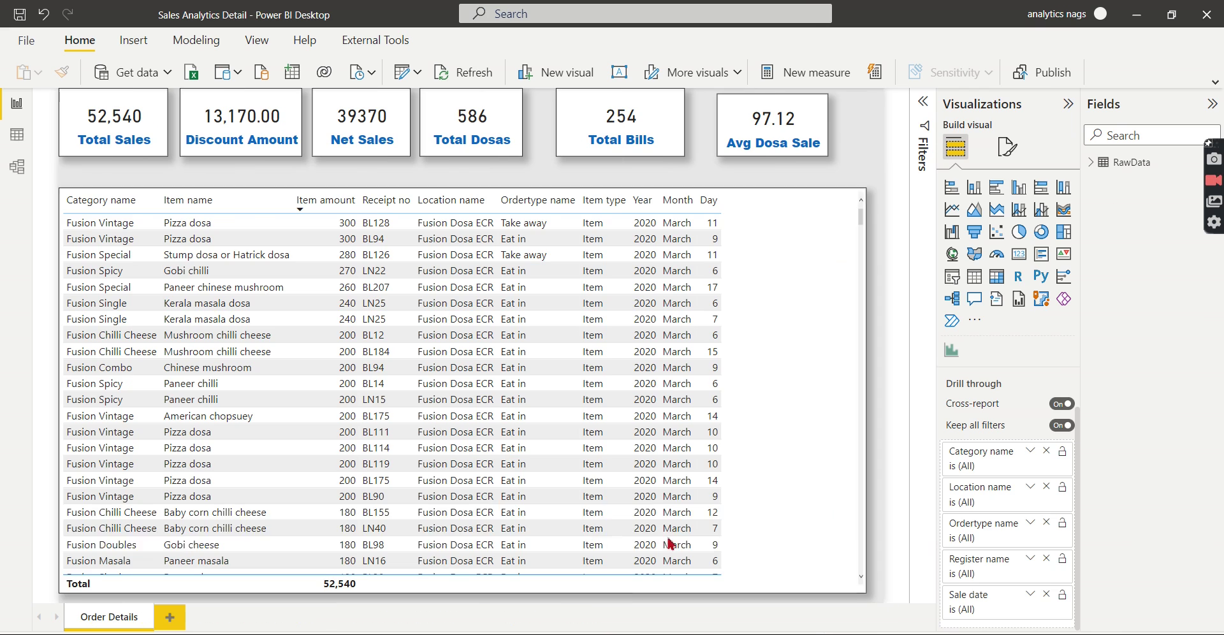
click(1039, 76)
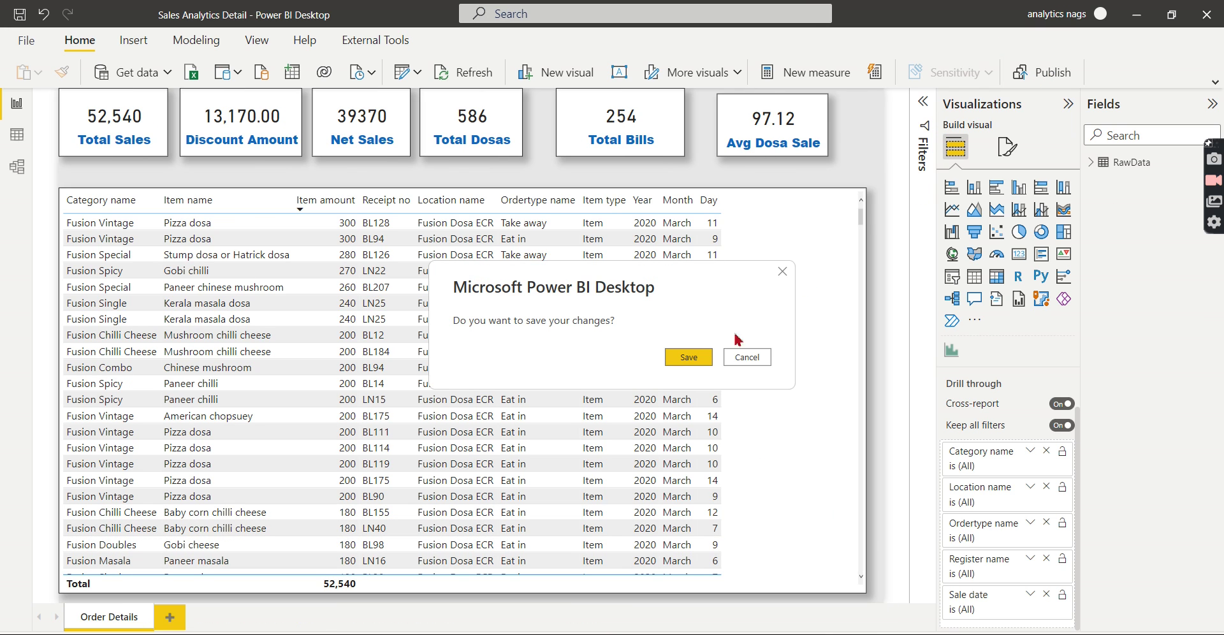
click(689, 360)
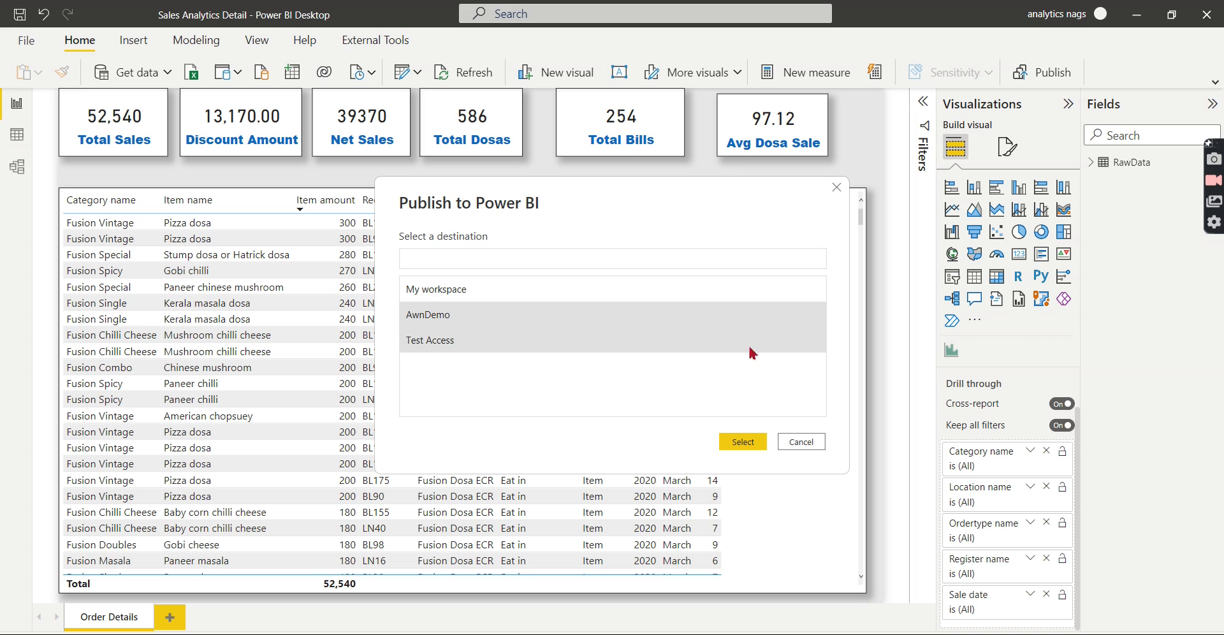
click(743, 441)
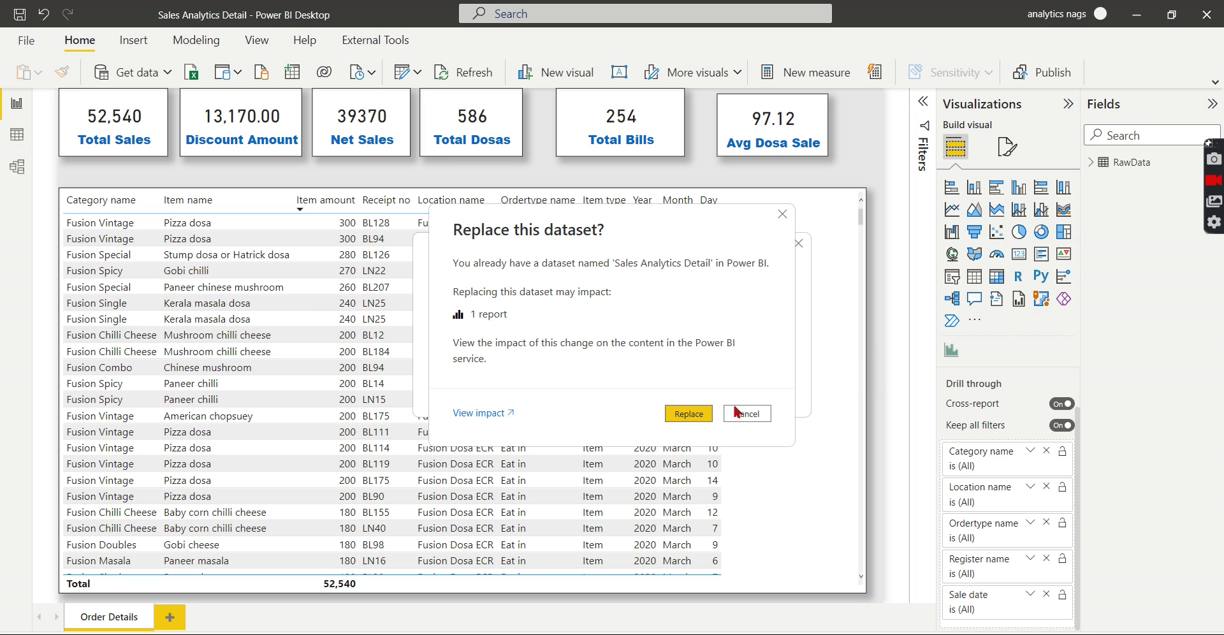
click(689, 414)
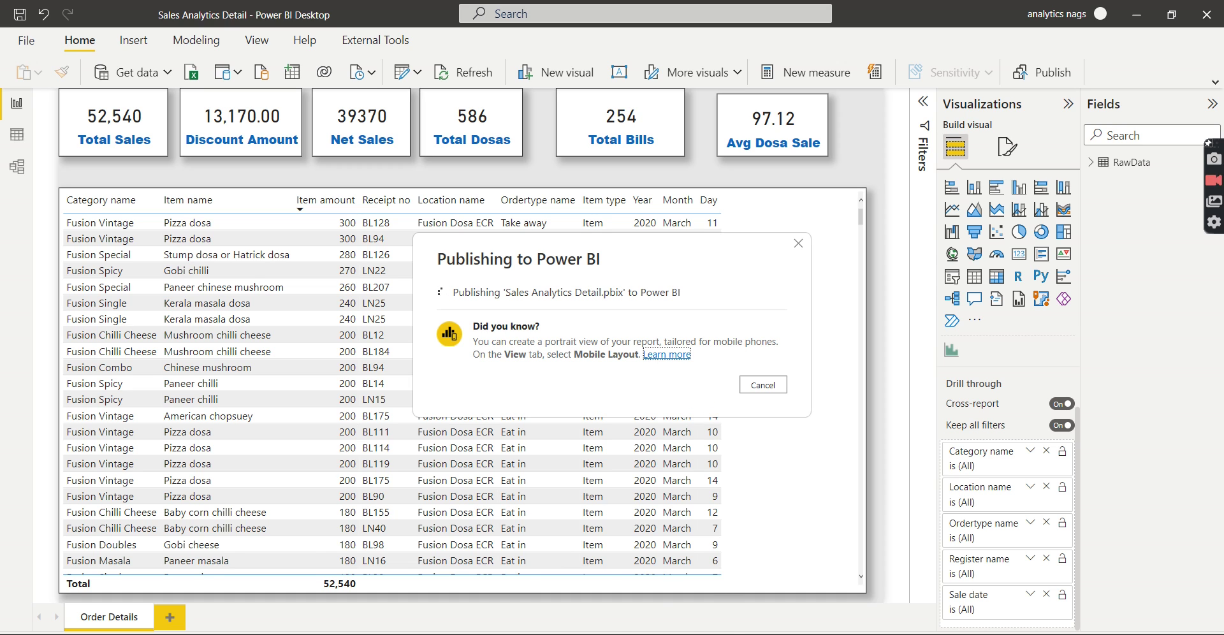
mouse_move(637, 632)
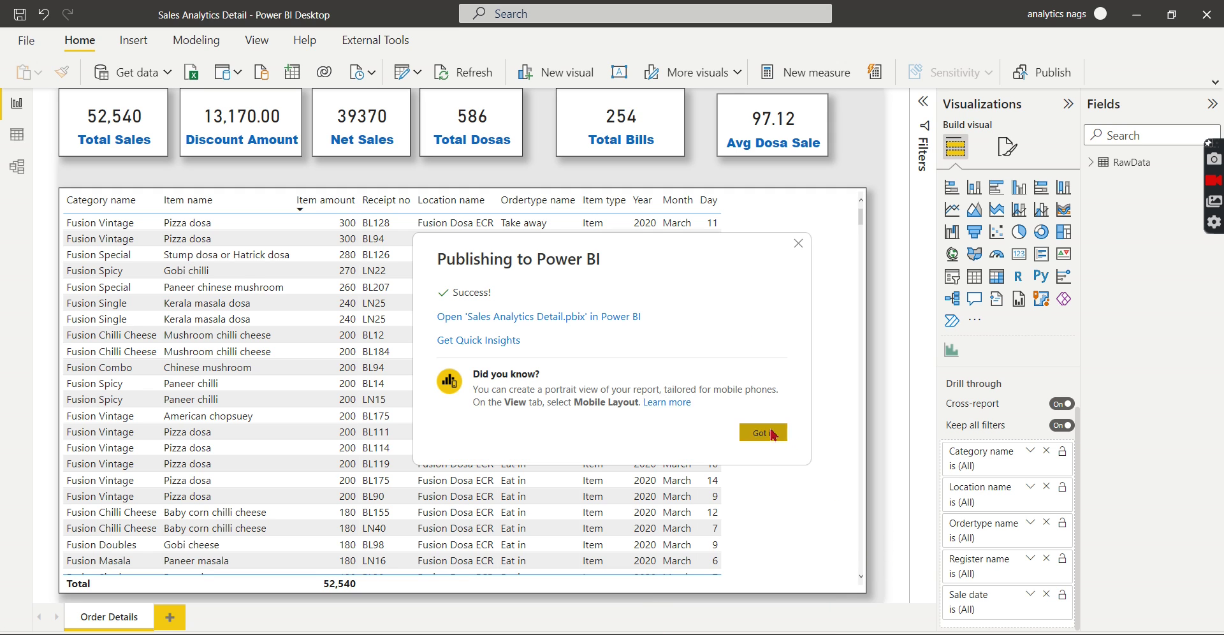
click(783, 433)
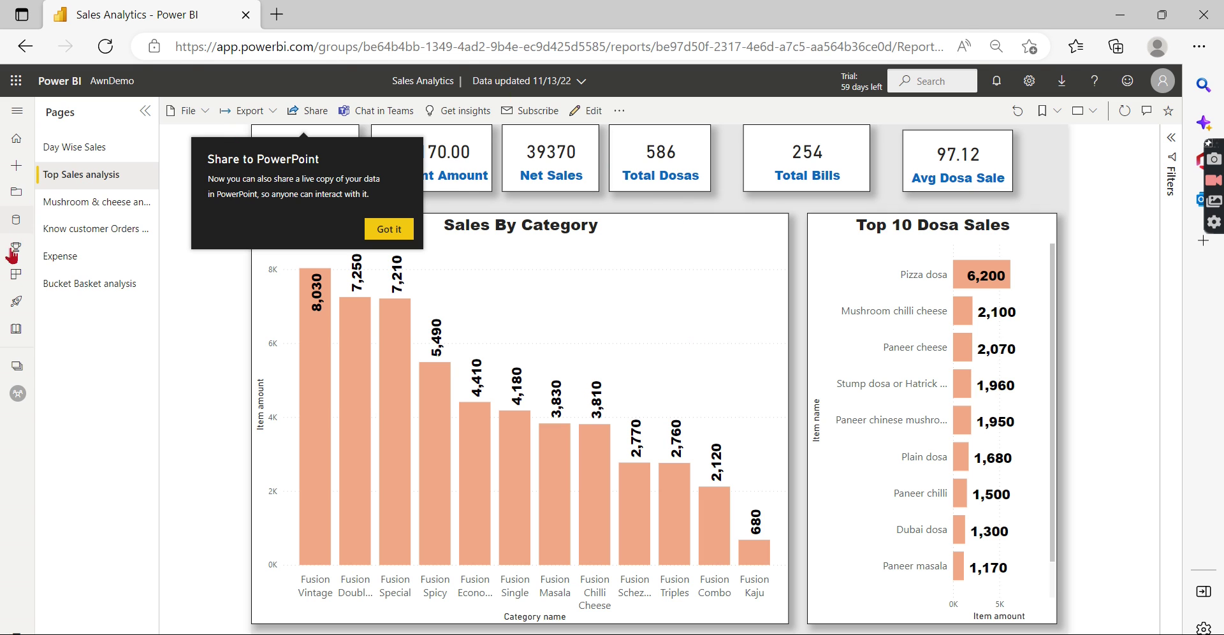
Step: Switch to the Power BI service in the browser, go to the AwnDemo workspace and open the Sales Analytics report
click(19, 372)
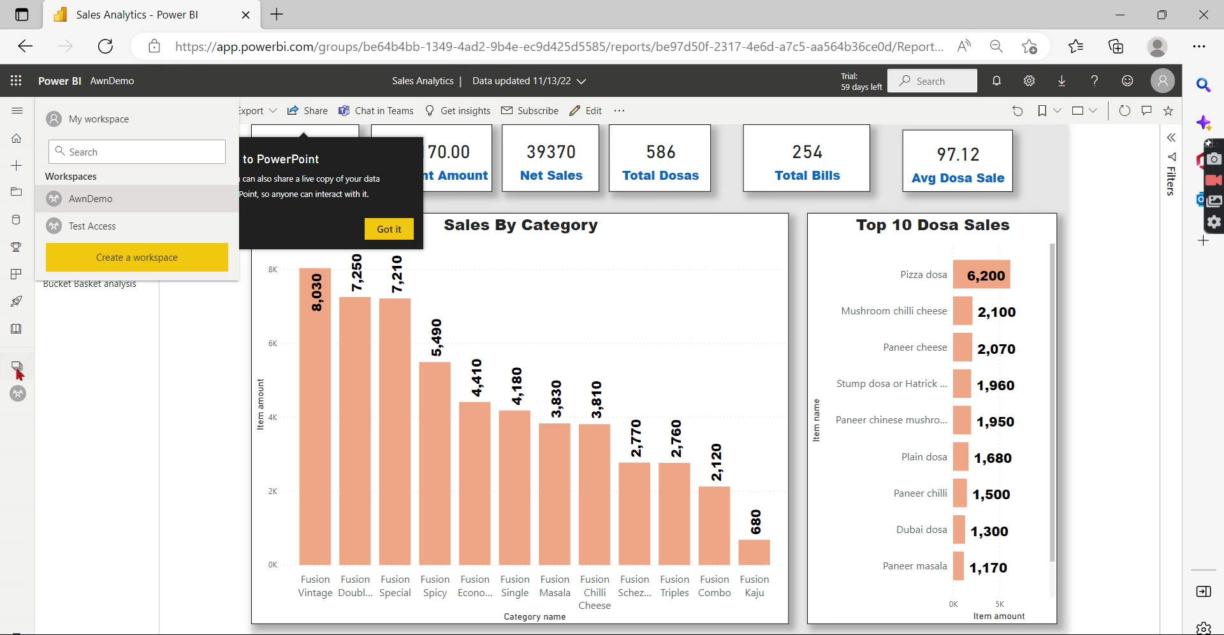
click(96, 199)
click(687, 42)
key(Return)
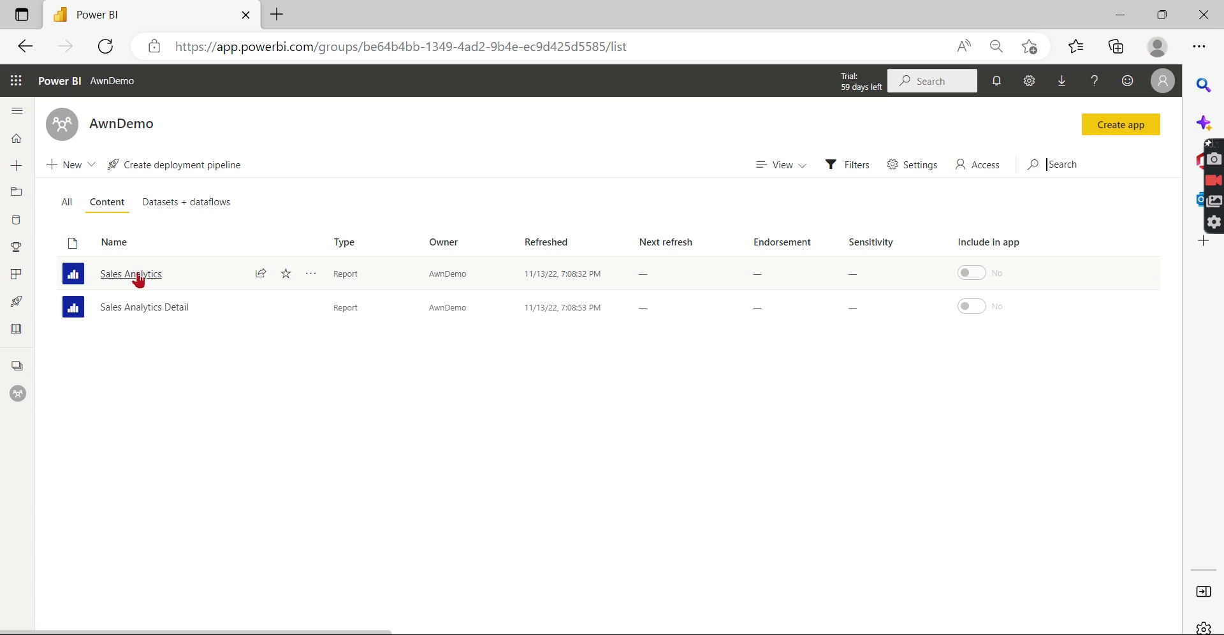
click(139, 279)
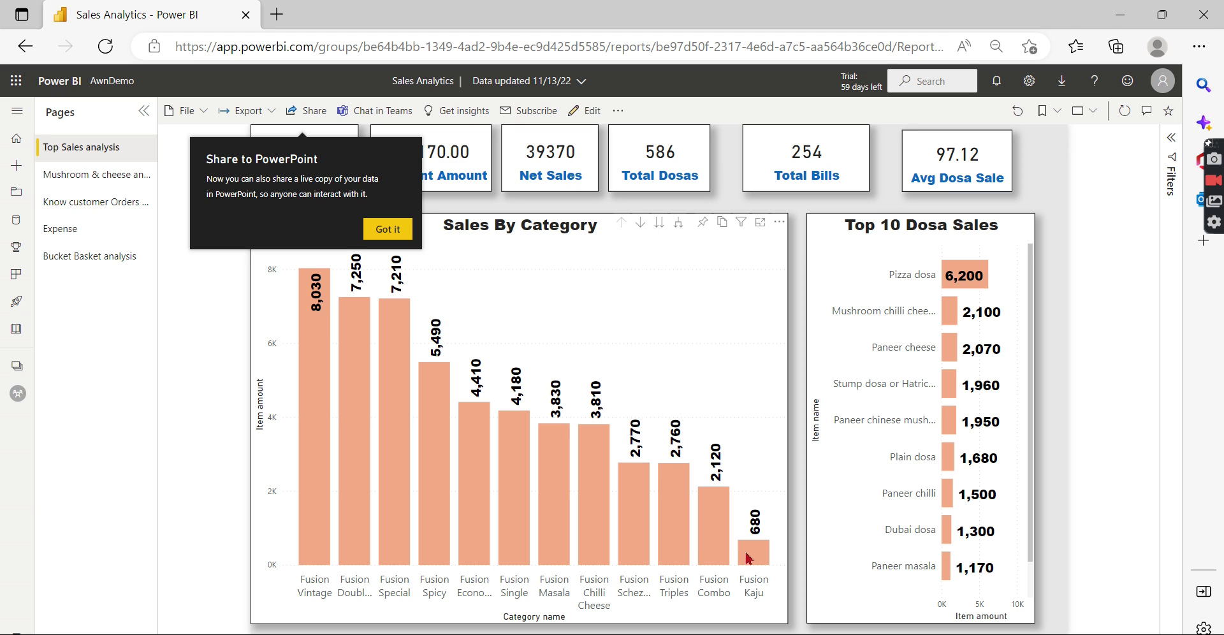
Step: Drill through from the Fusion Kaju column of Sales By Category to Order Details [Sales Analytics Detail], and return to the Sales Analytics report
mouse_move(748, 559)
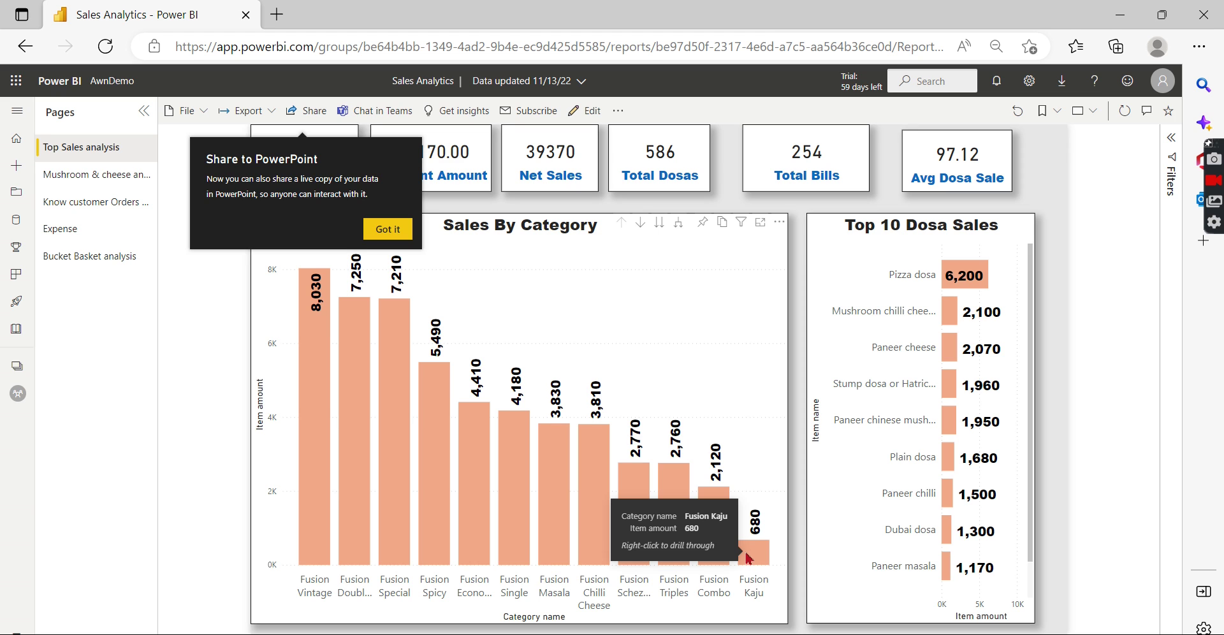
right_click(748, 558)
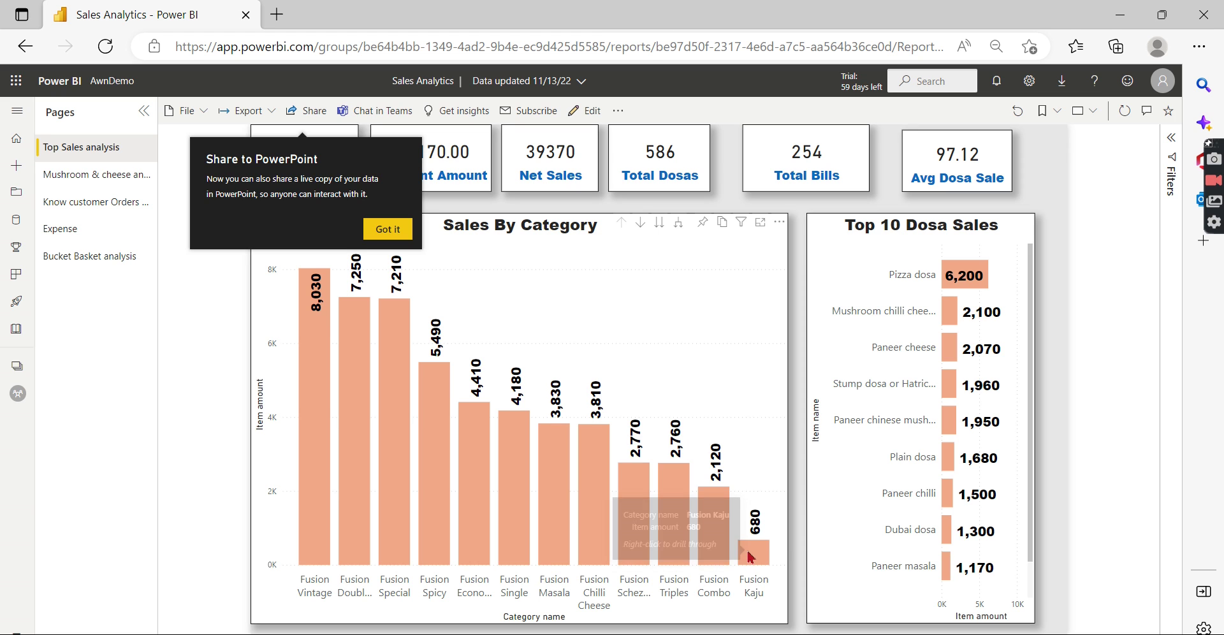
mouse_move(790, 524)
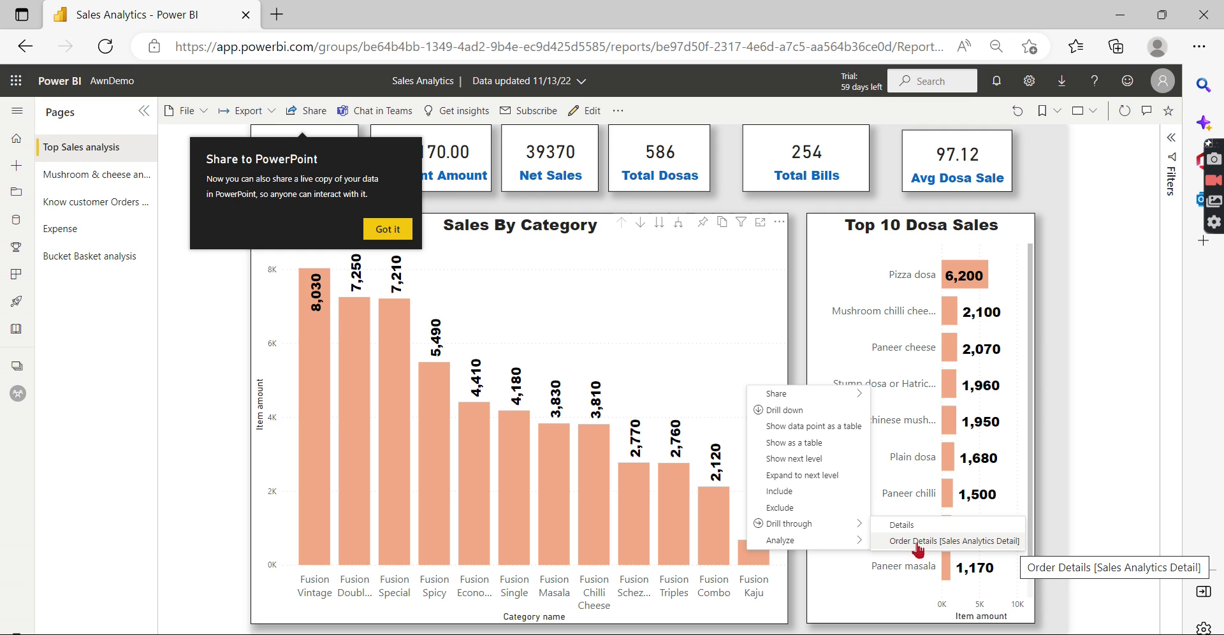
click(967, 542)
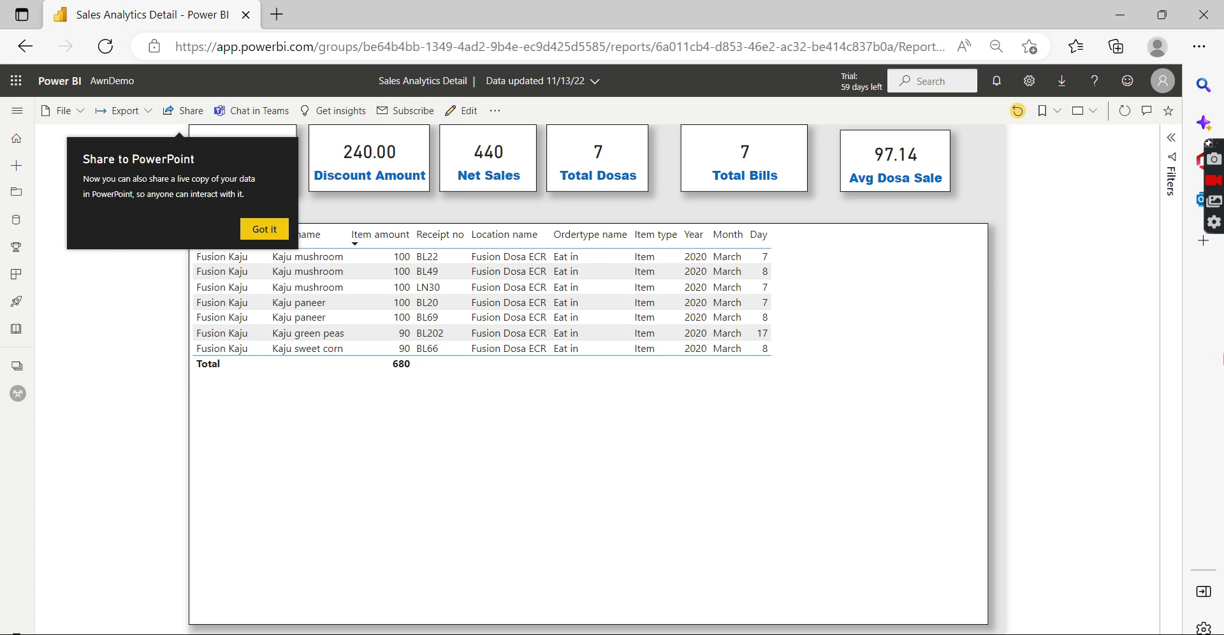
click(267, 231)
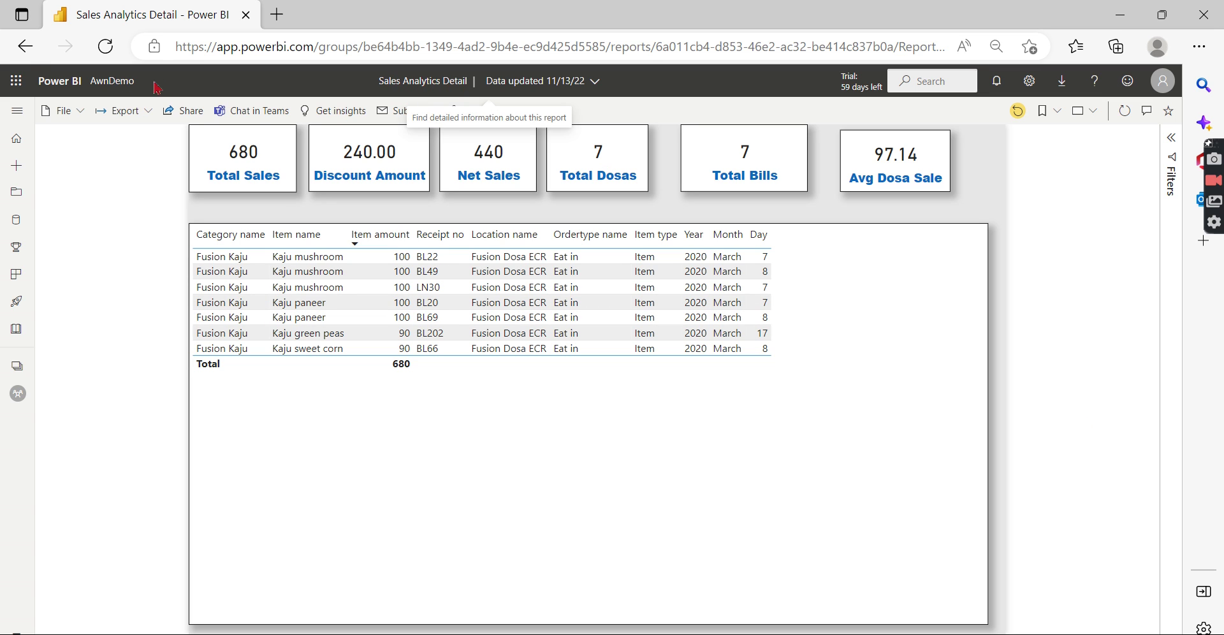
click(25, 46)
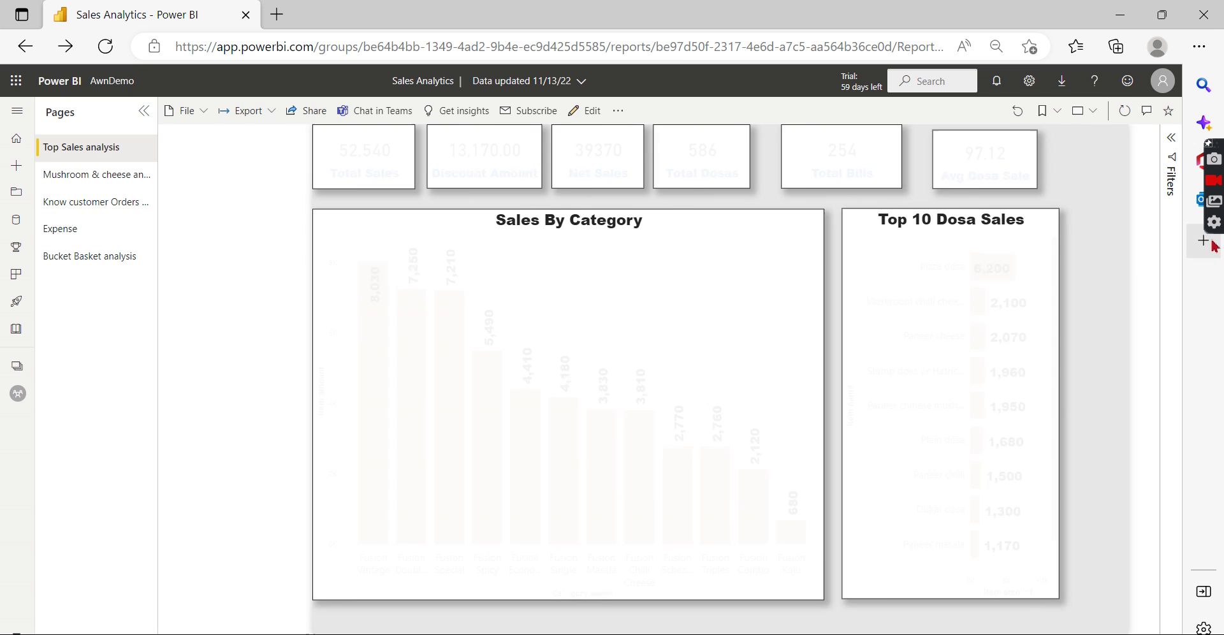